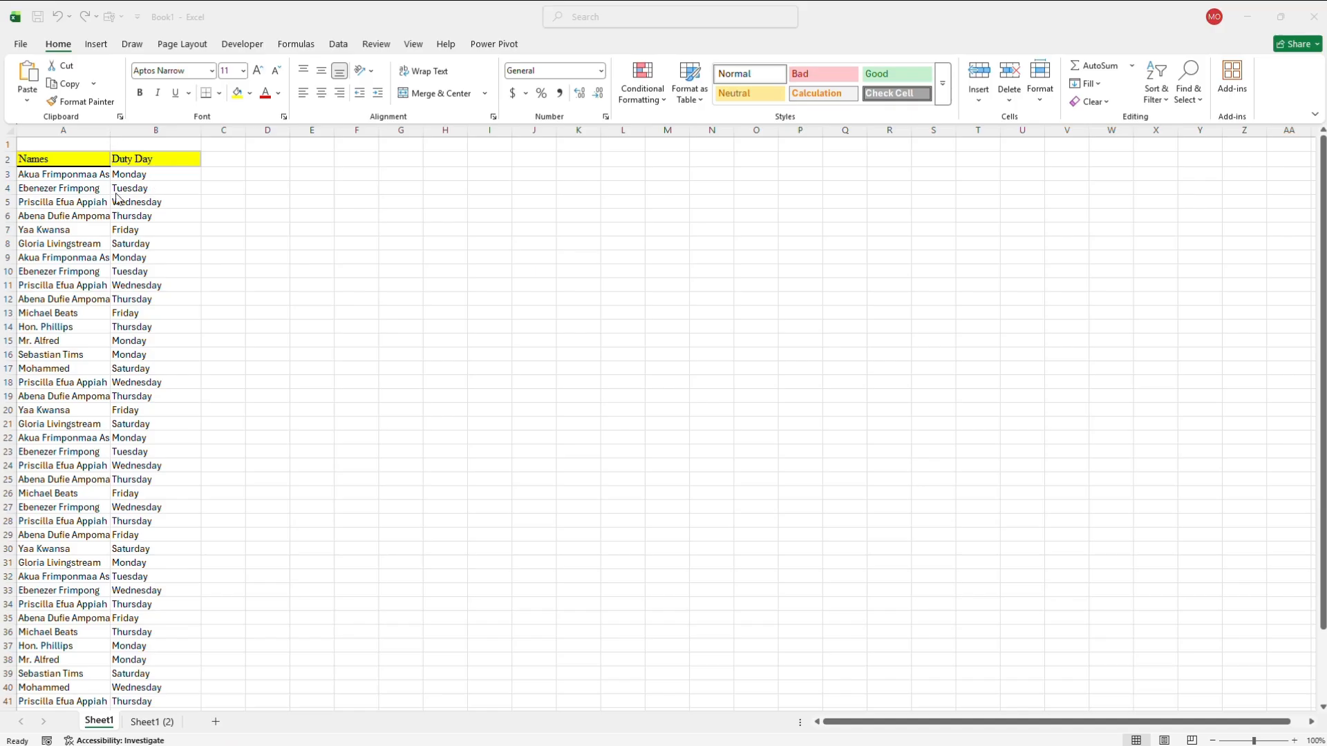
- Look at the data on Sheet1 (2), return to Sheet1 and dismiss the Accessibility Assistant
click(151, 725)
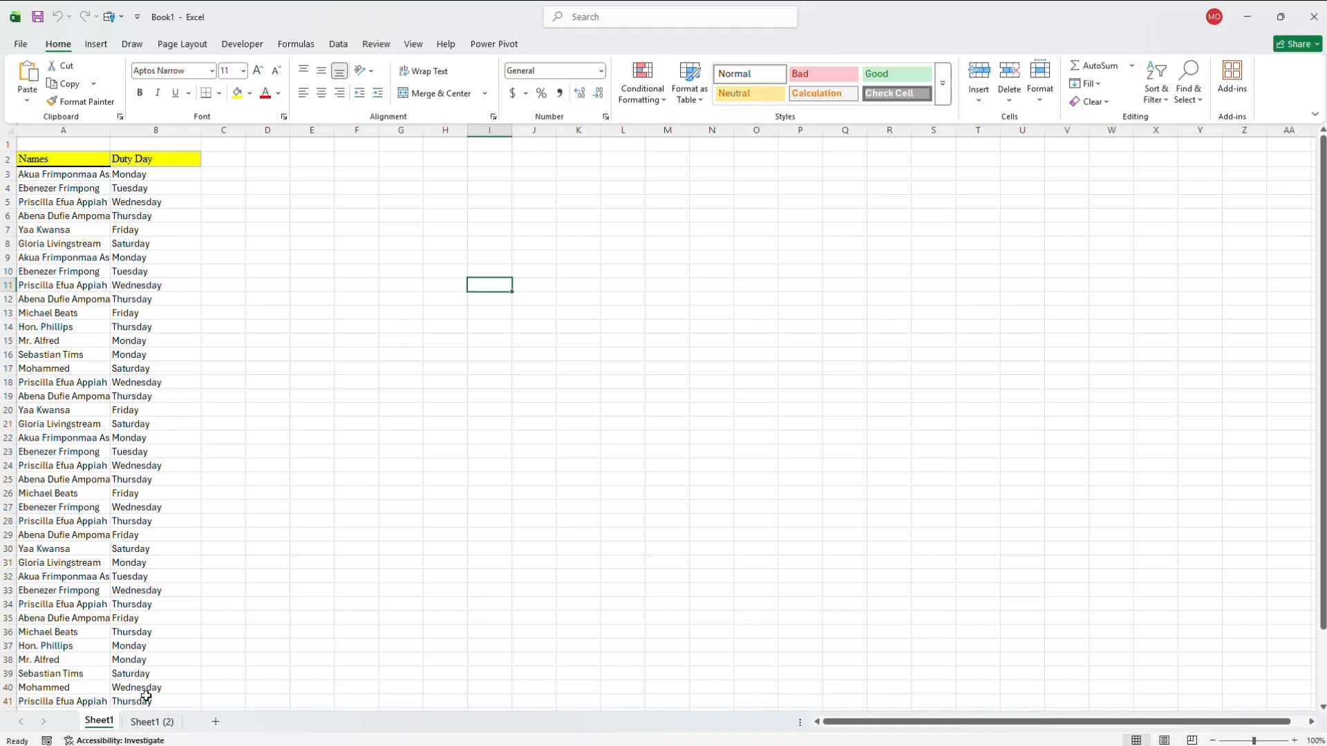
click(146, 740)
click(157, 724)
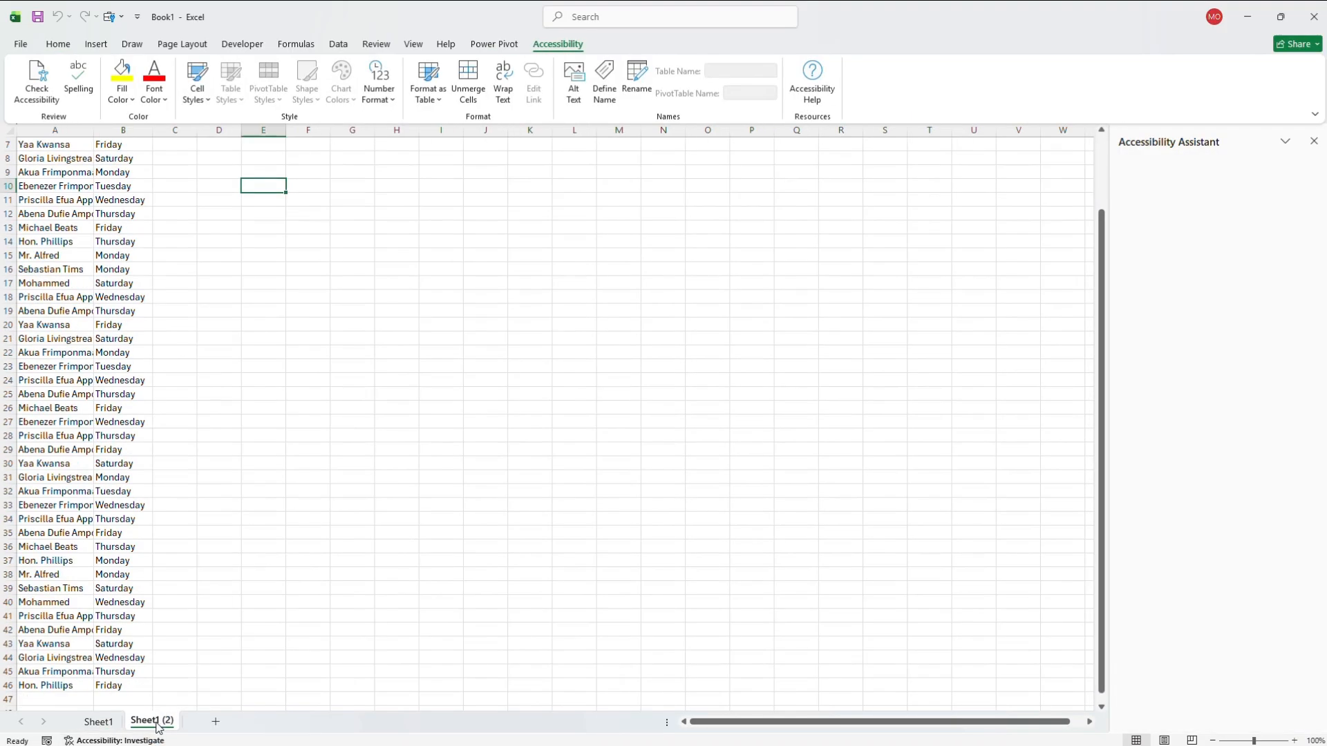
click(99, 722)
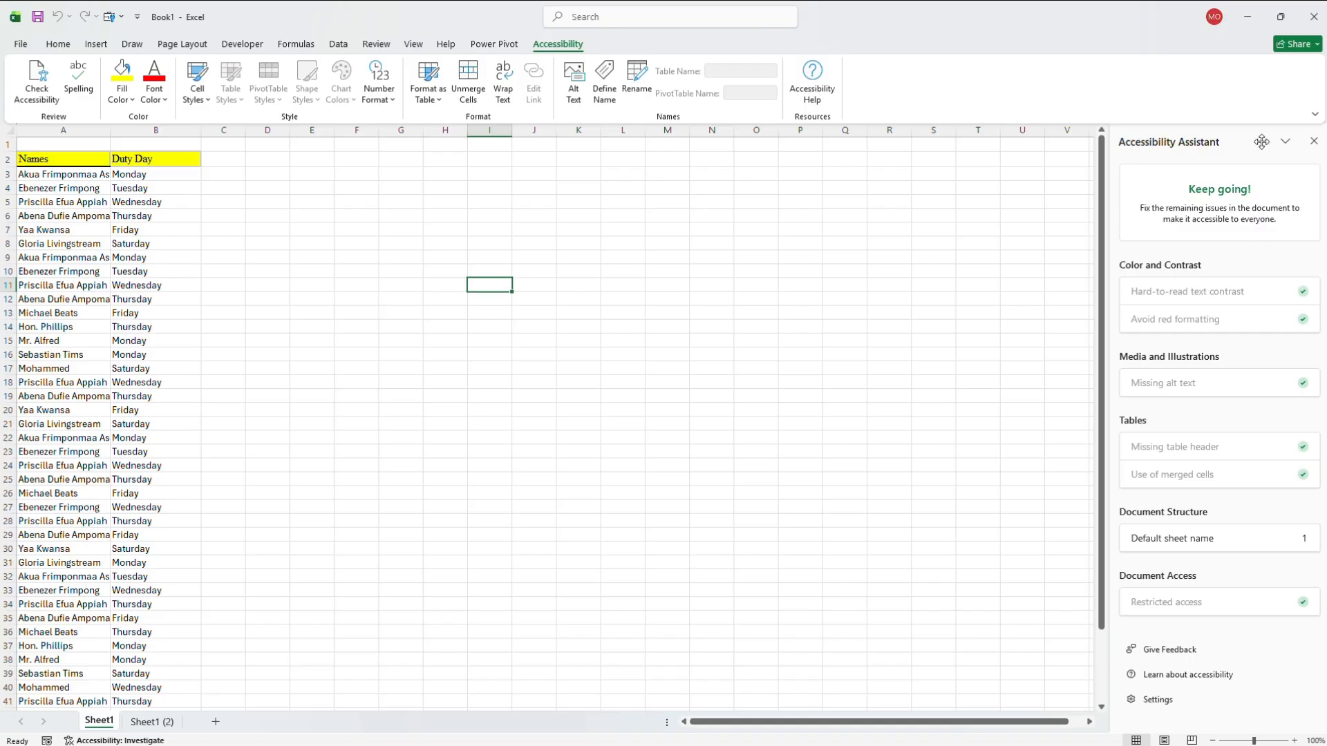
click(1315, 143)
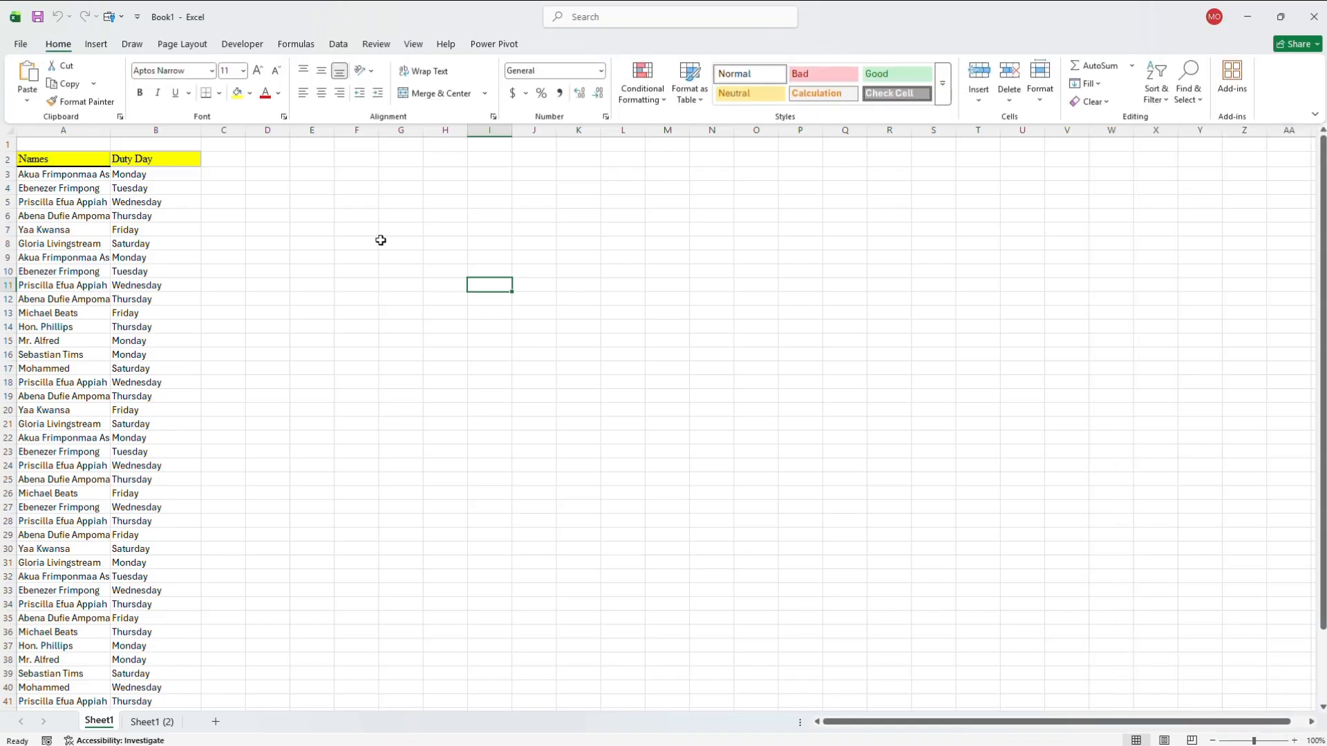
- Examine the Developer commands and the ribbon customization options that control which main tabs are enabled
click(253, 48)
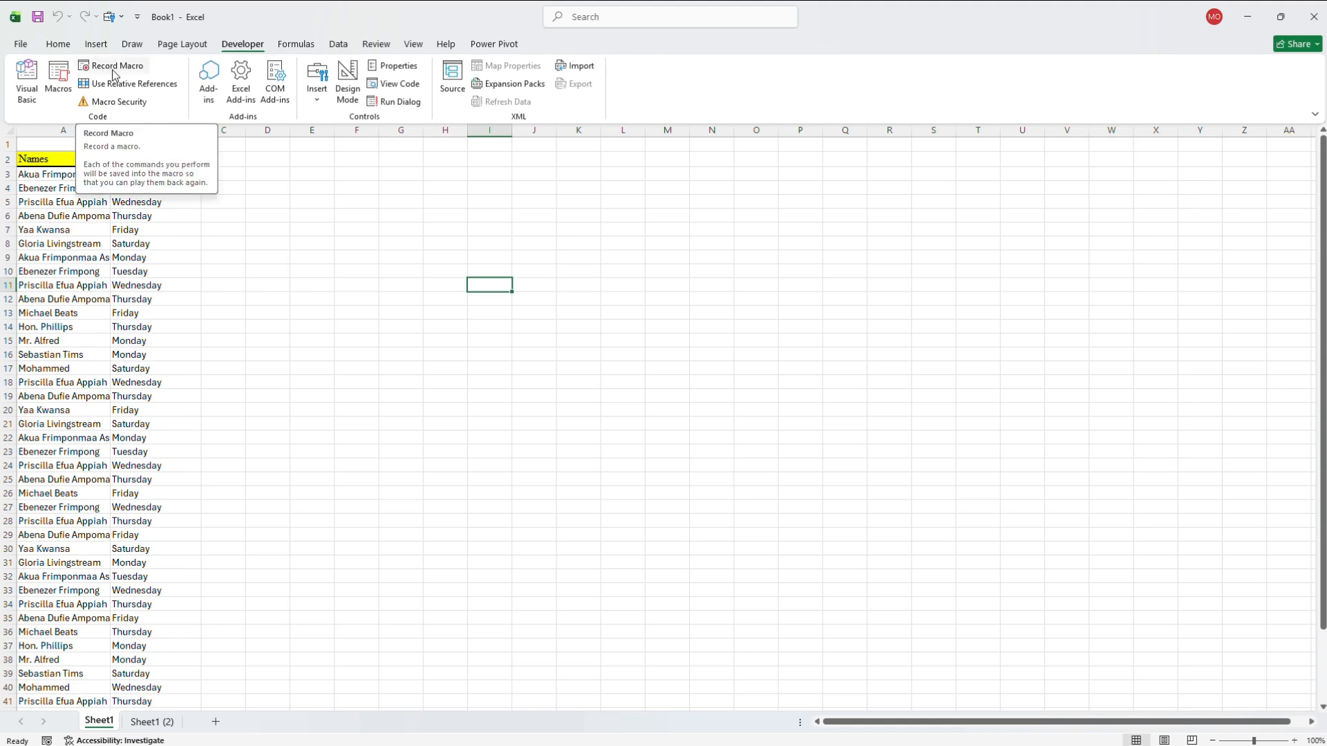
click(60, 49)
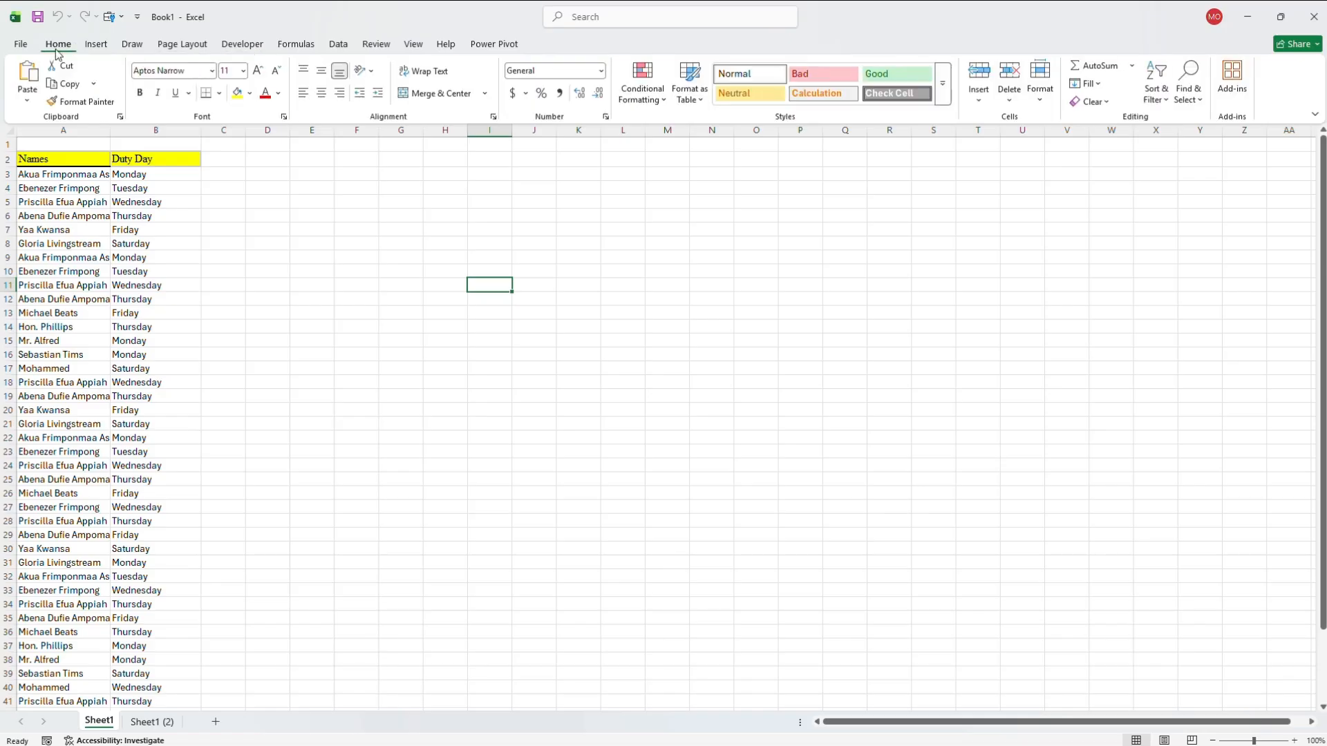
click(20, 44)
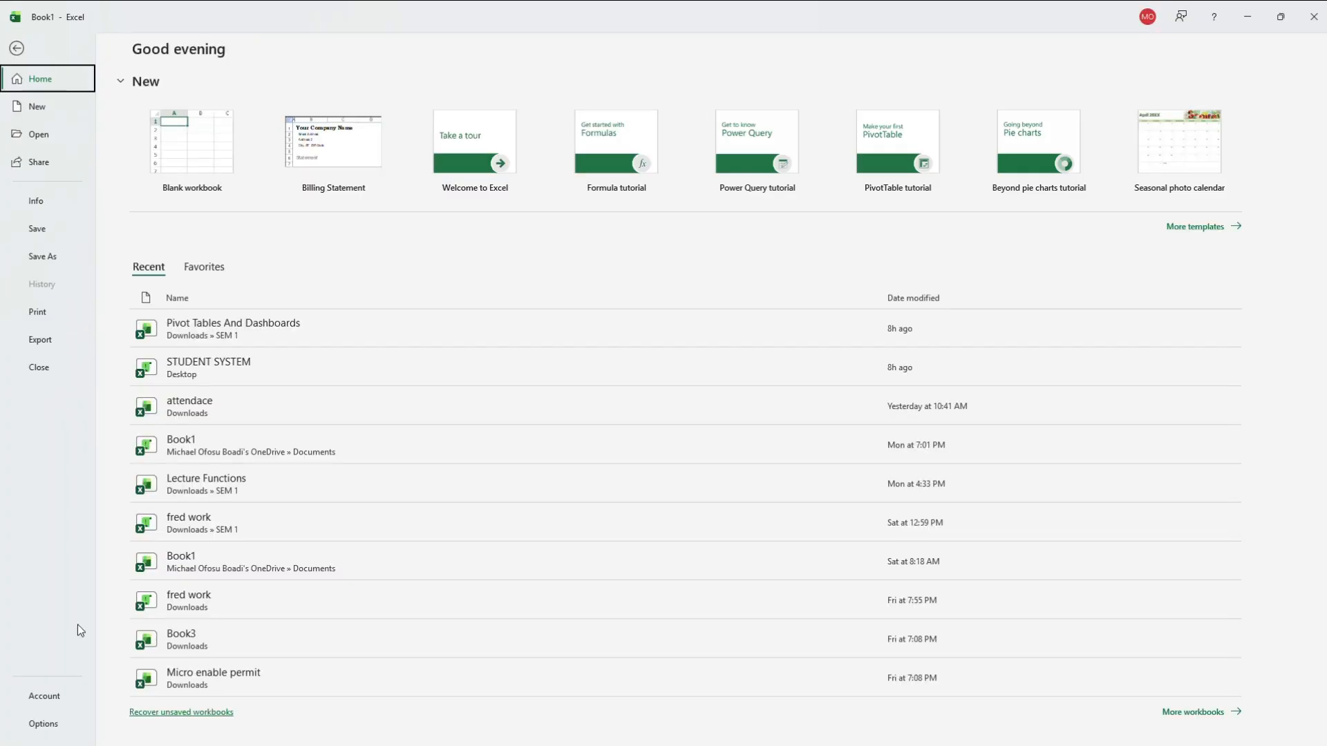
click(40, 726)
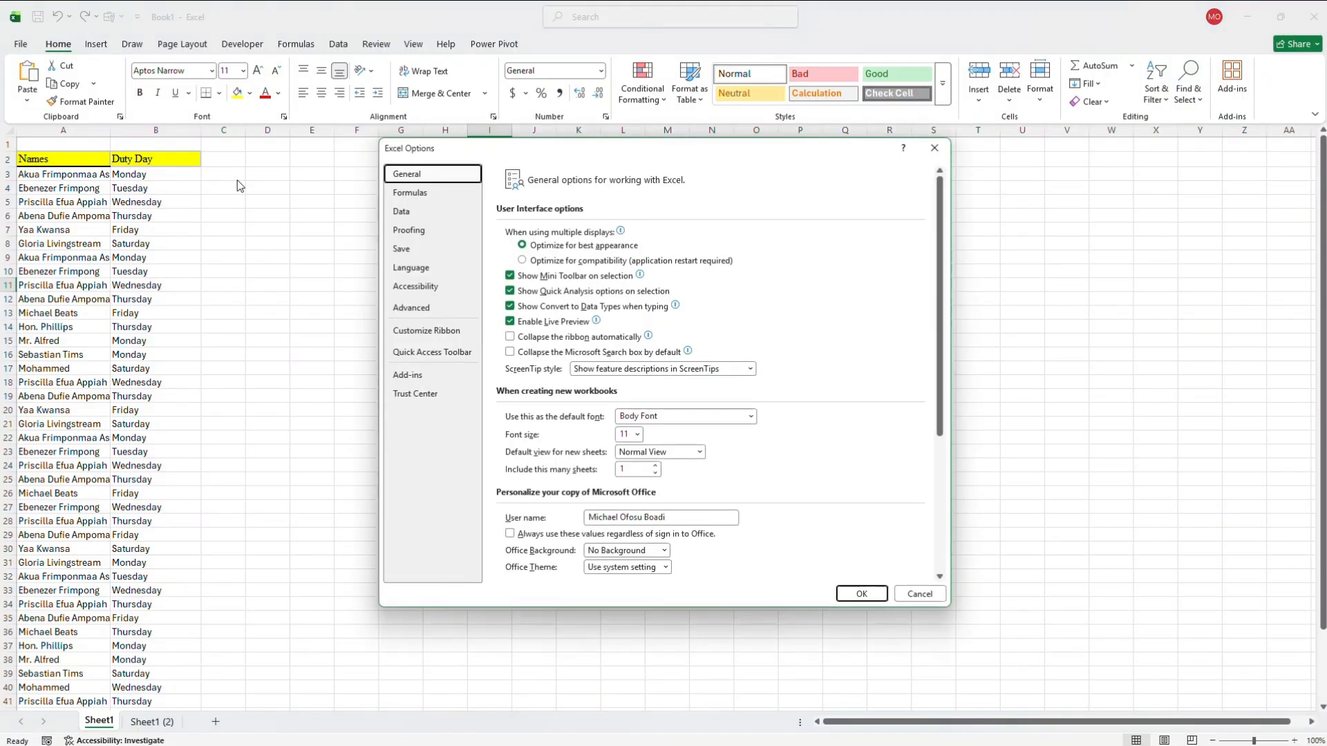
click(447, 355)
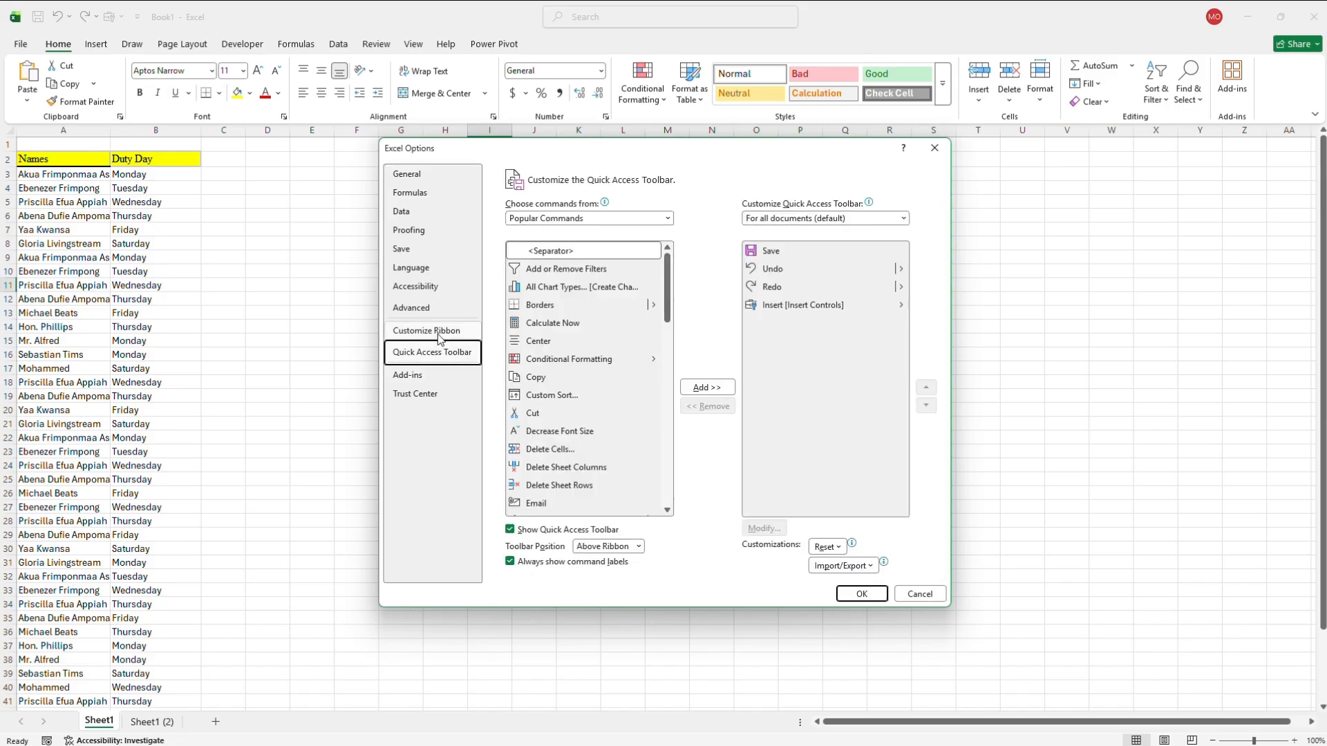
click(439, 335)
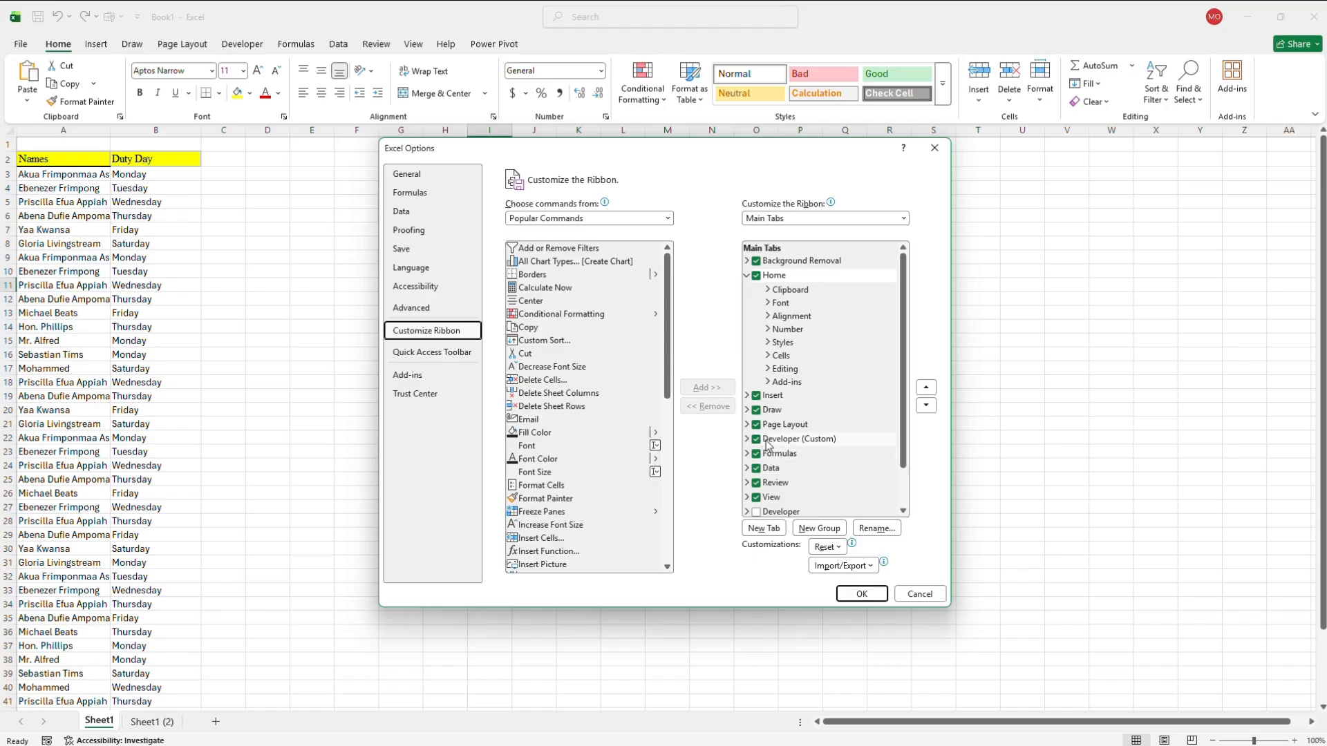
click(857, 592)
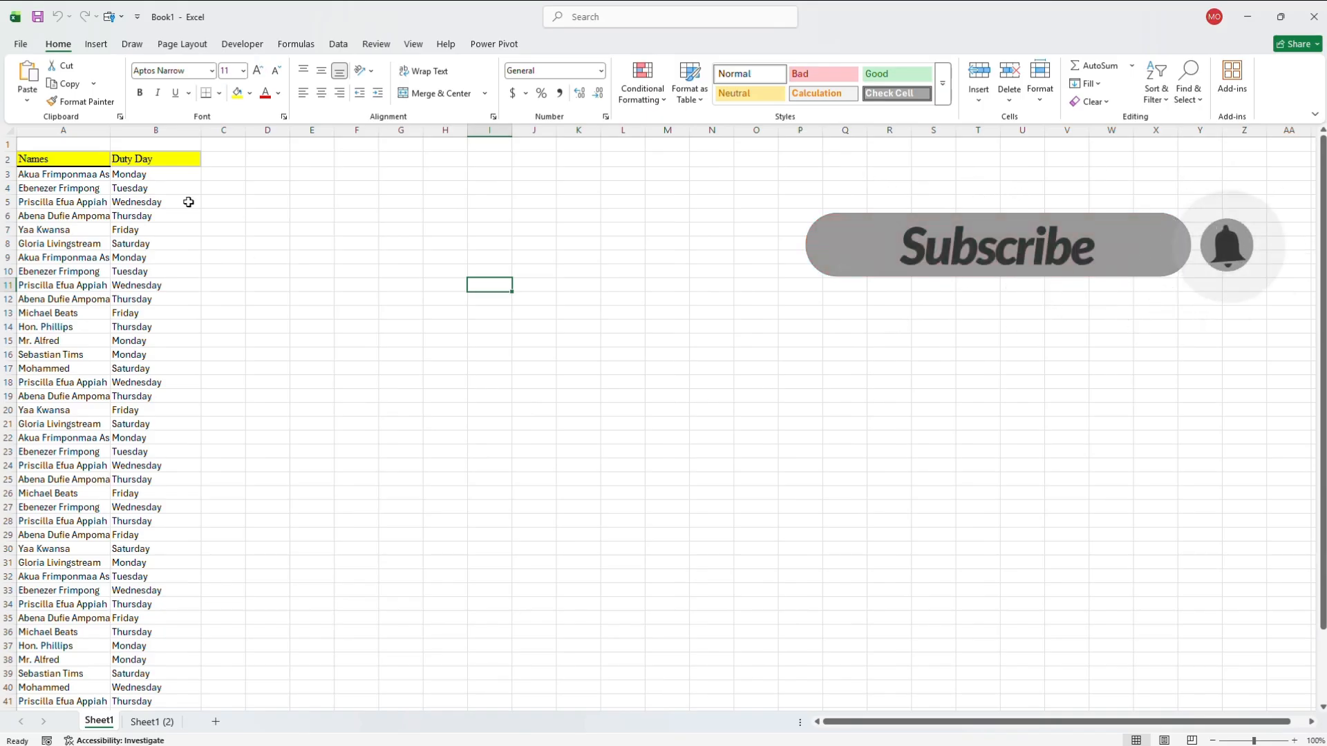
- Start recording a macro with the shortcut letter w, stored in This Workbook
click(224, 46)
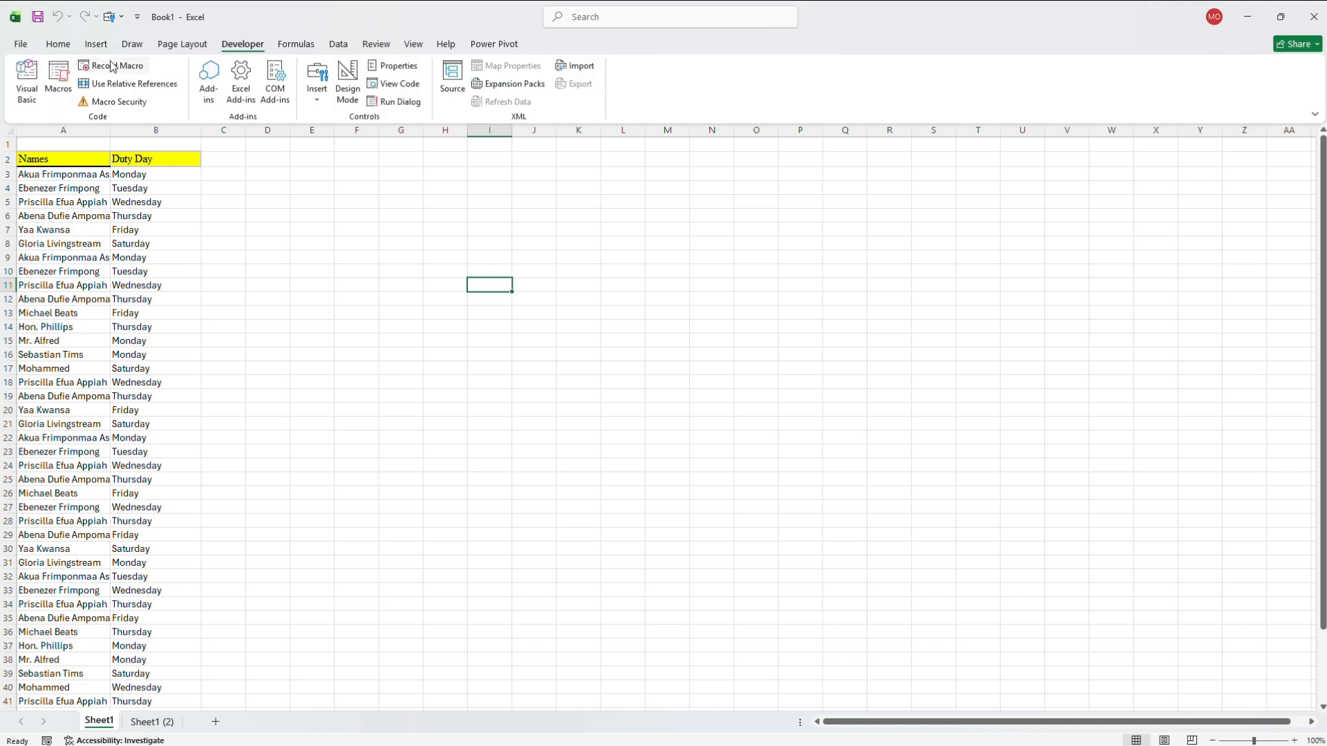
click(110, 66)
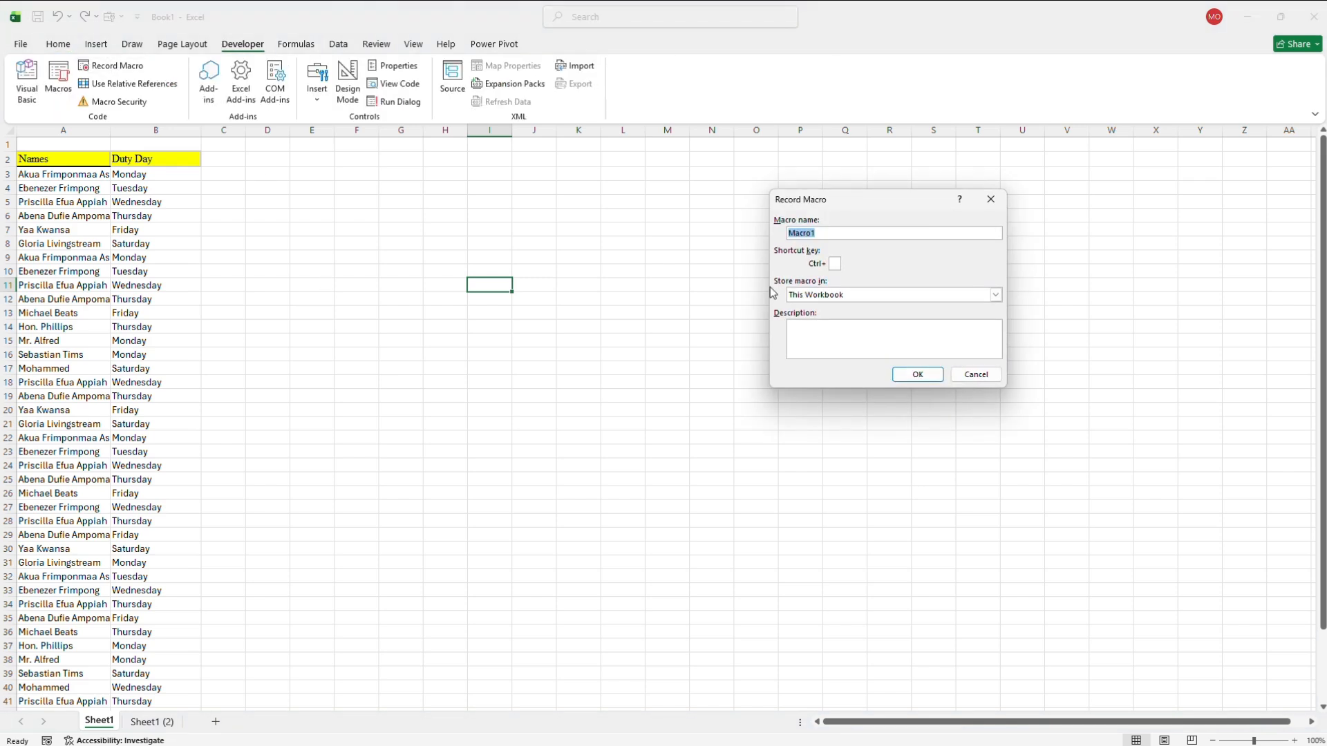
click(835, 263)
text(w)
click(862, 330)
click(965, 297)
click(962, 293)
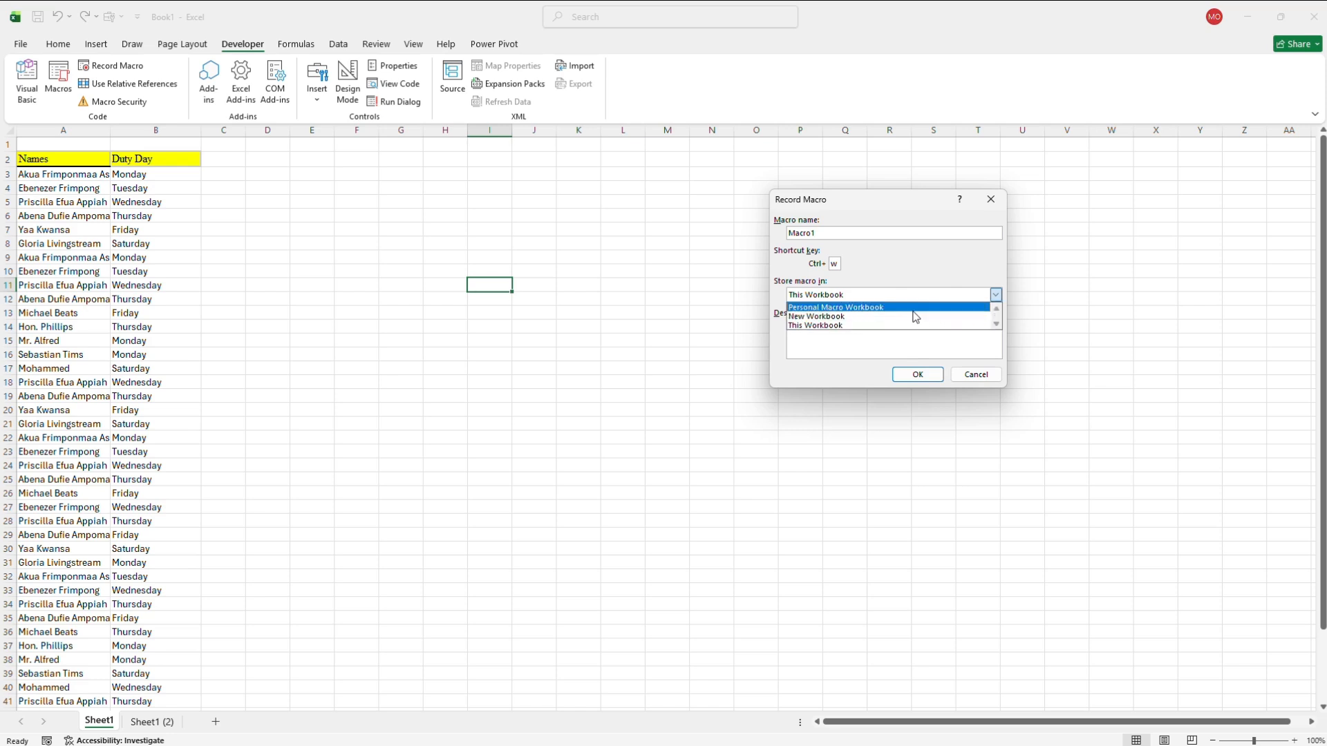
click(897, 326)
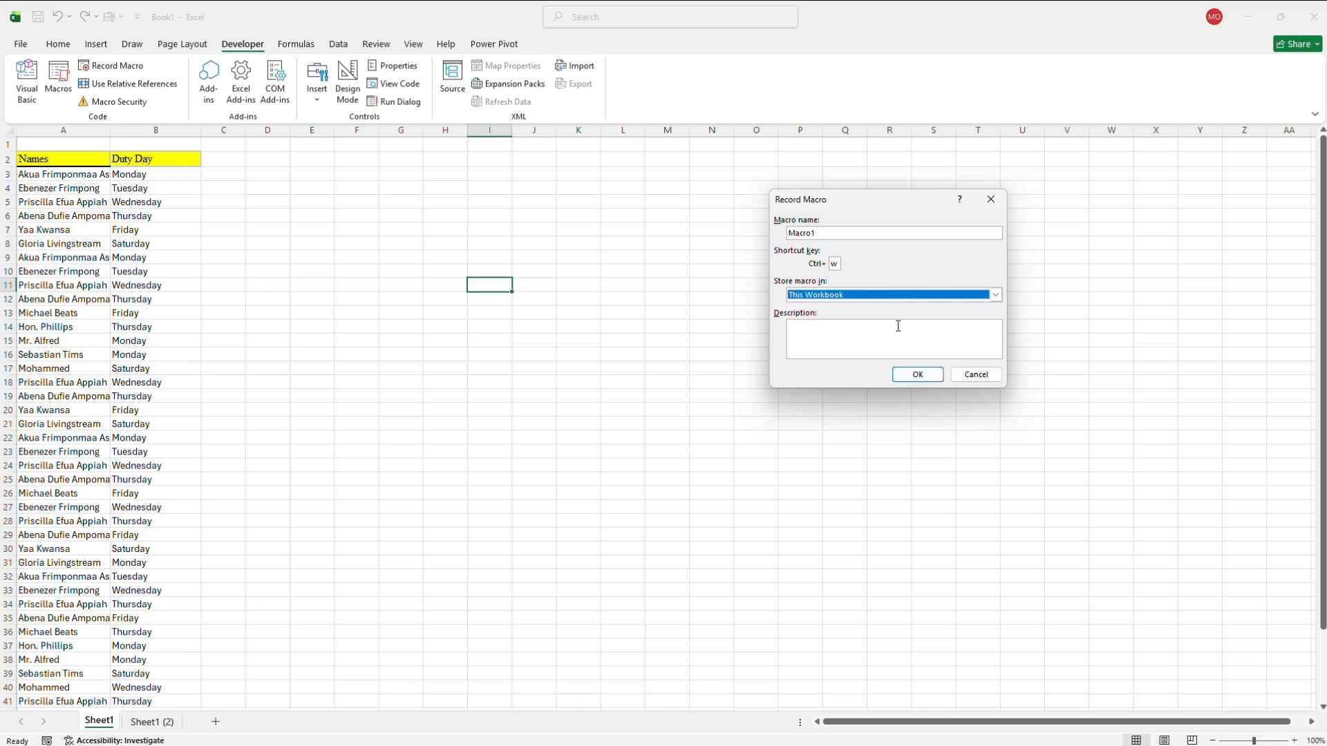
click(926, 379)
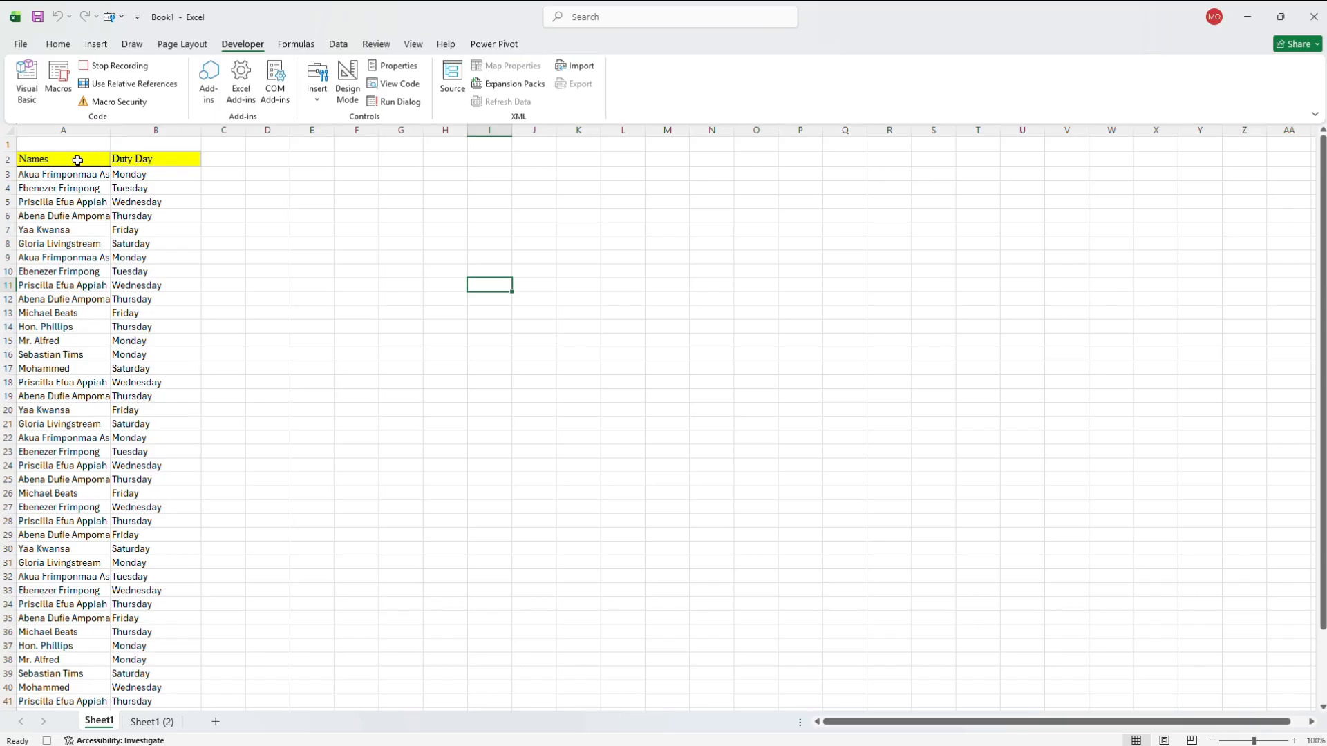
- Set the font of header cells A2:B2 to Rockwell at size 14
click(73, 160)
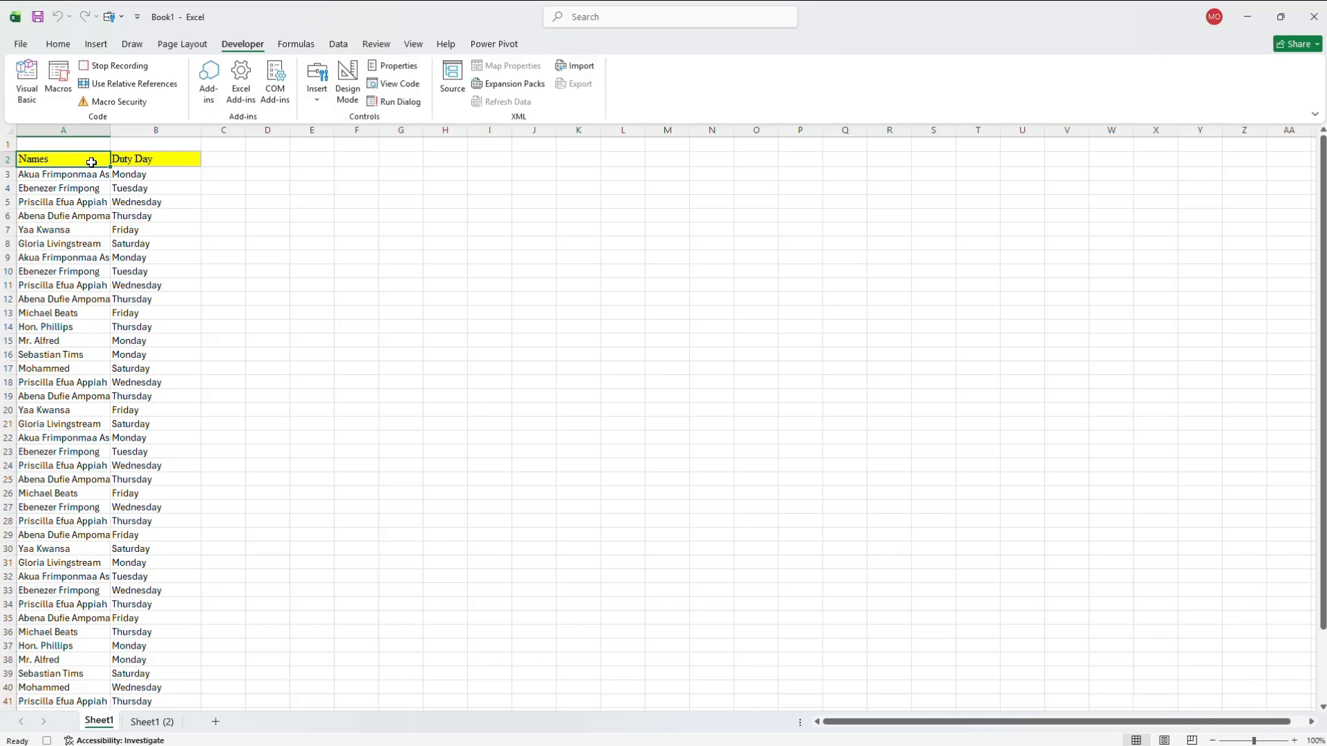
key(shift+Right)
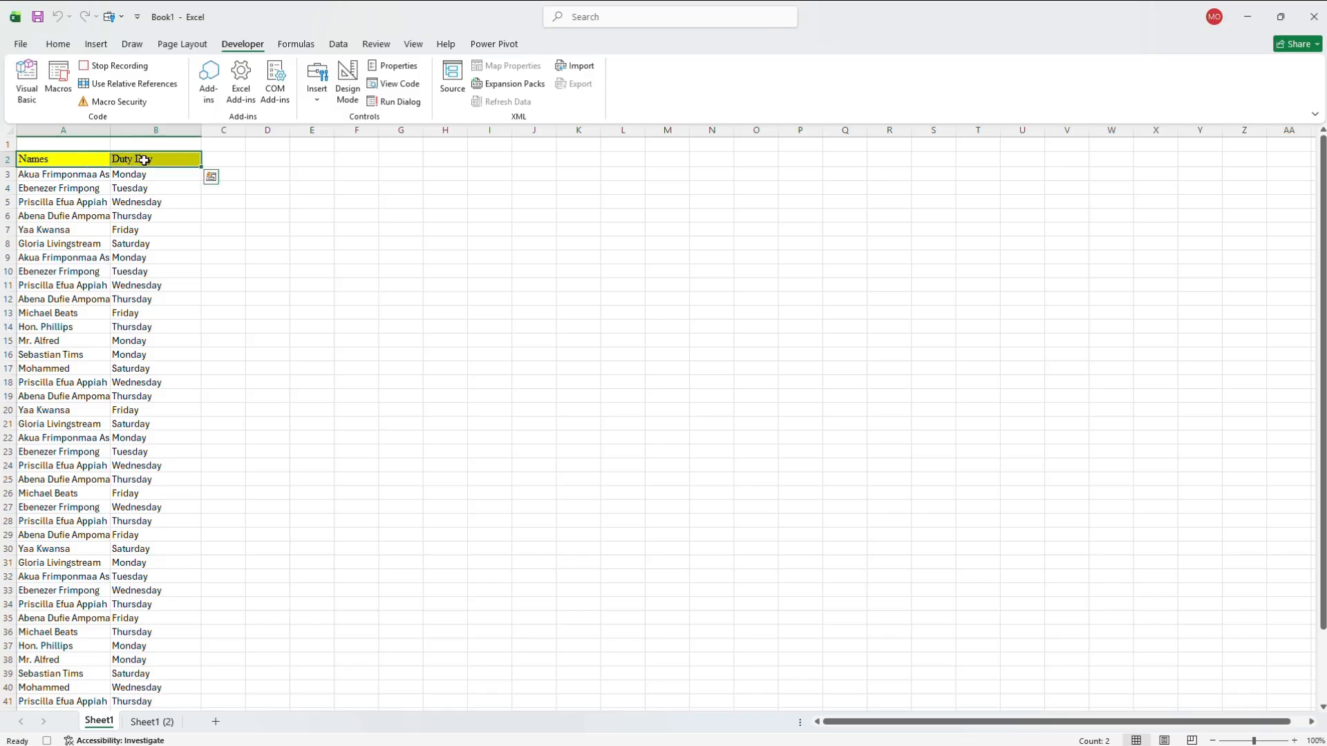
click(58, 44)
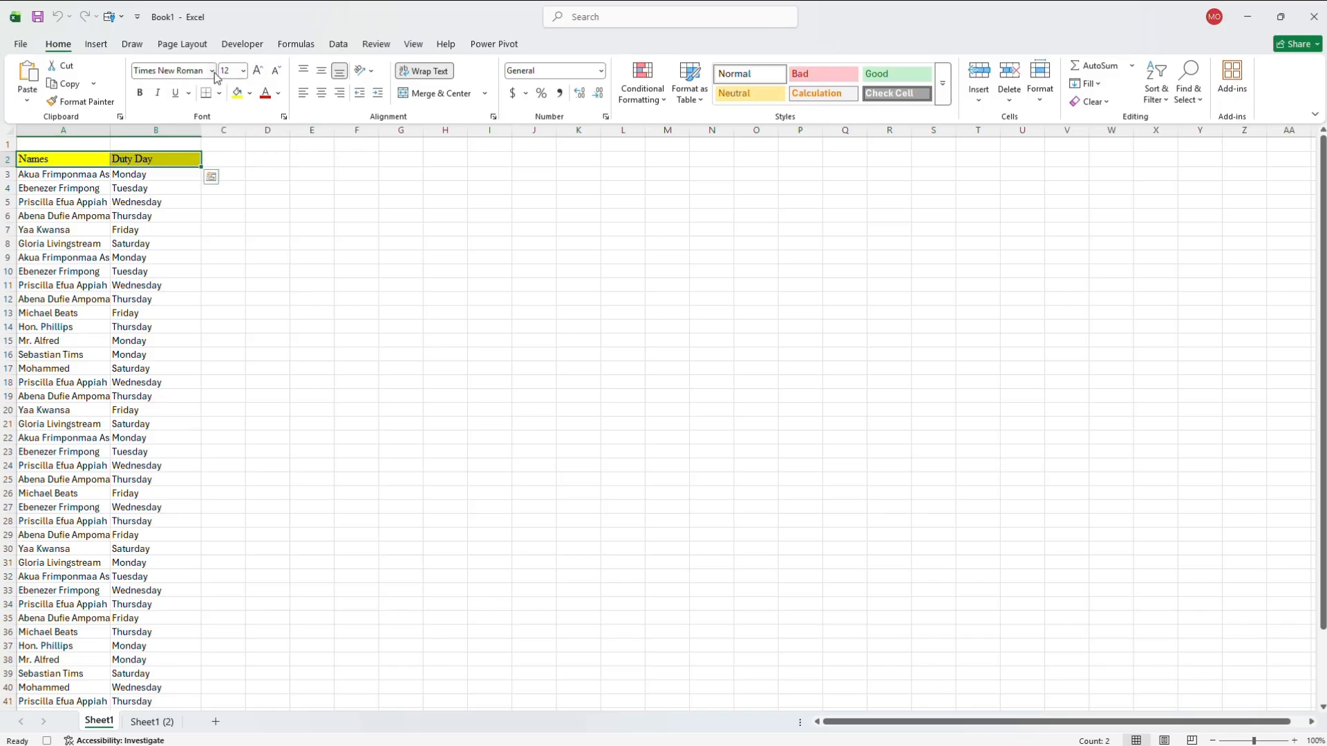
click(212, 71)
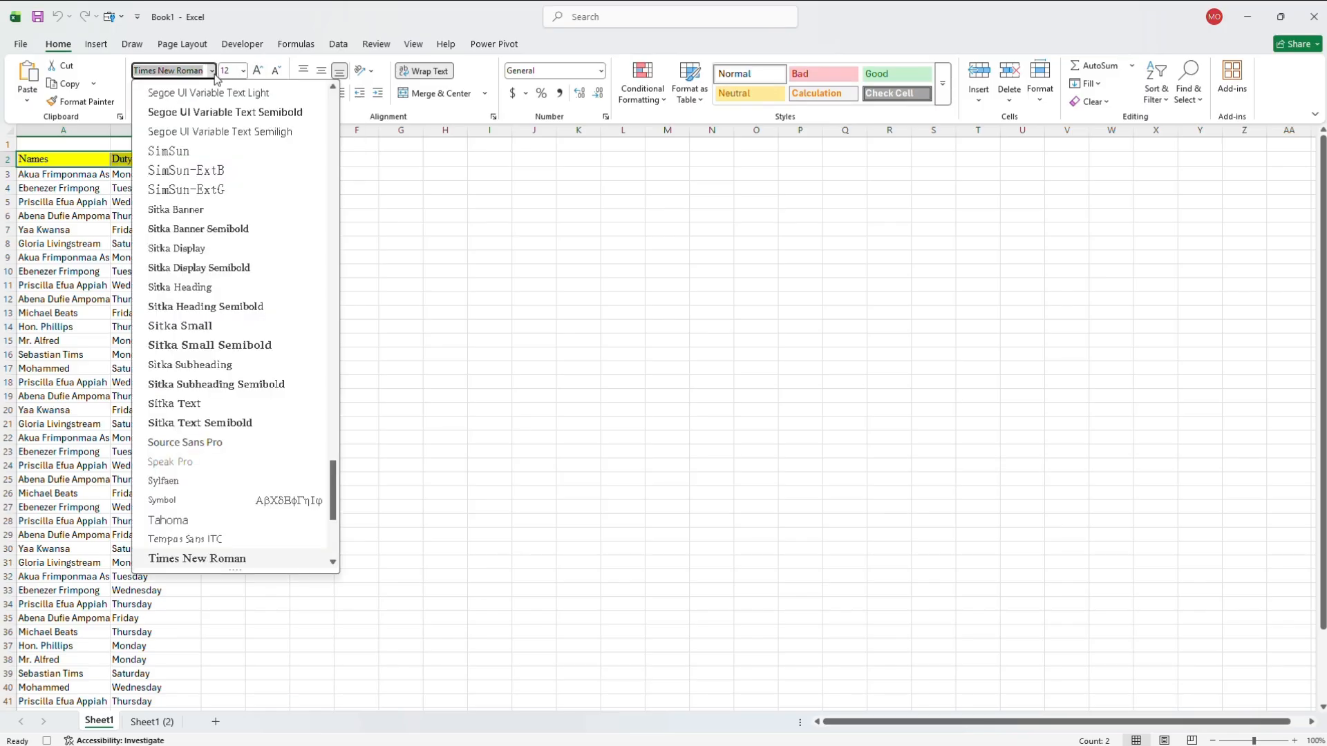
click(333, 128)
click(333, 128)
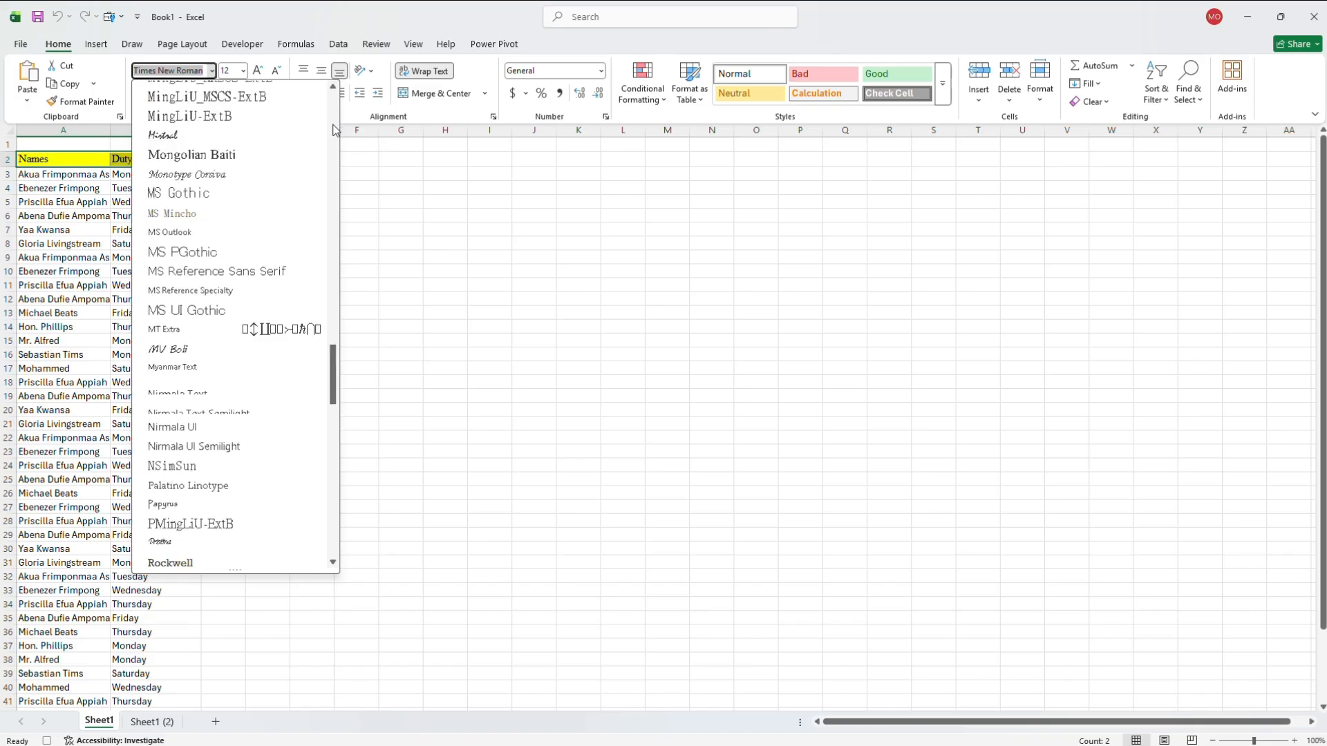
click(334, 421)
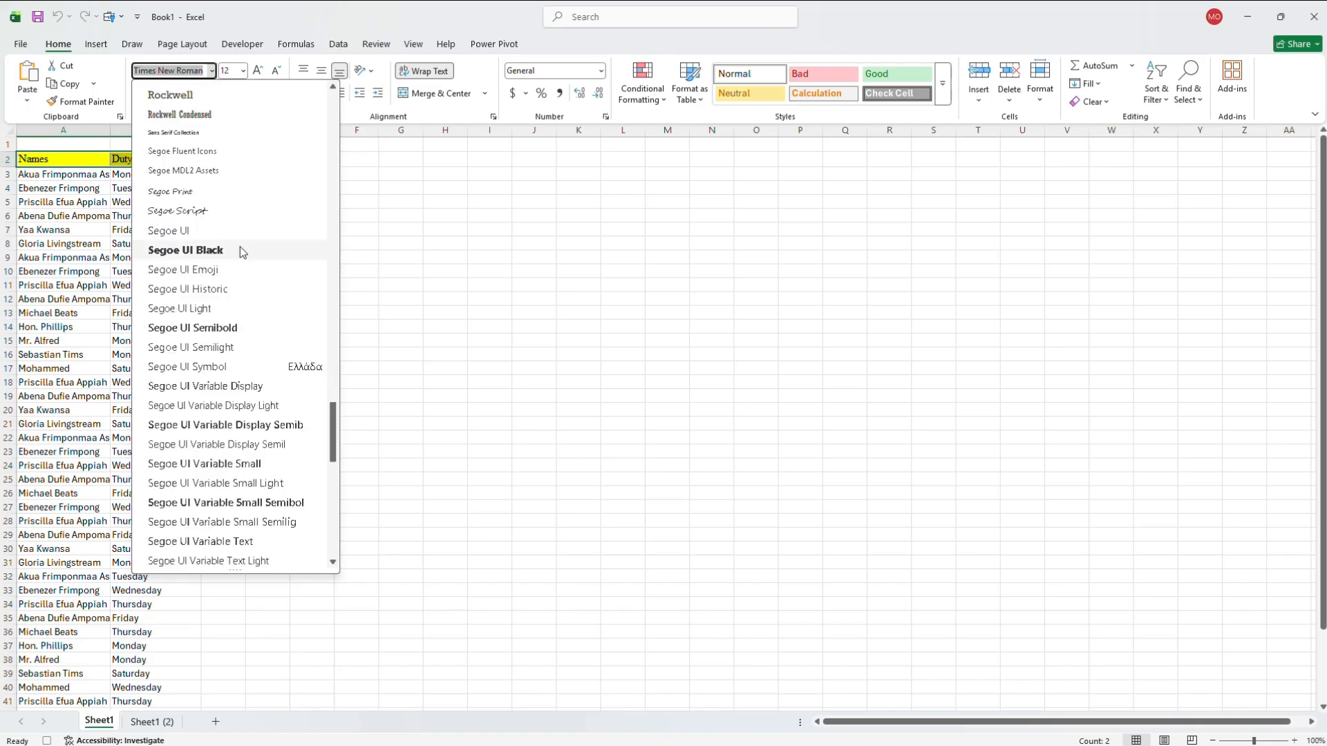
click(197, 96)
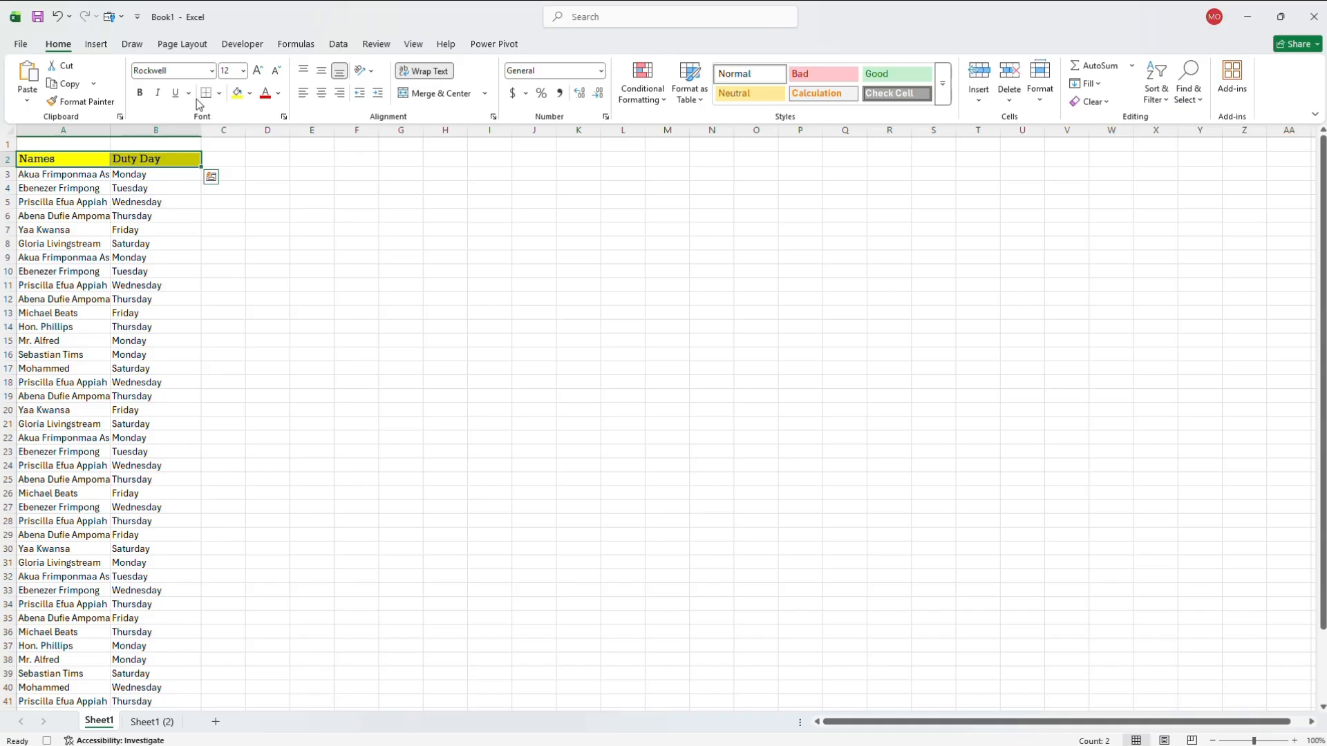
click(242, 71)
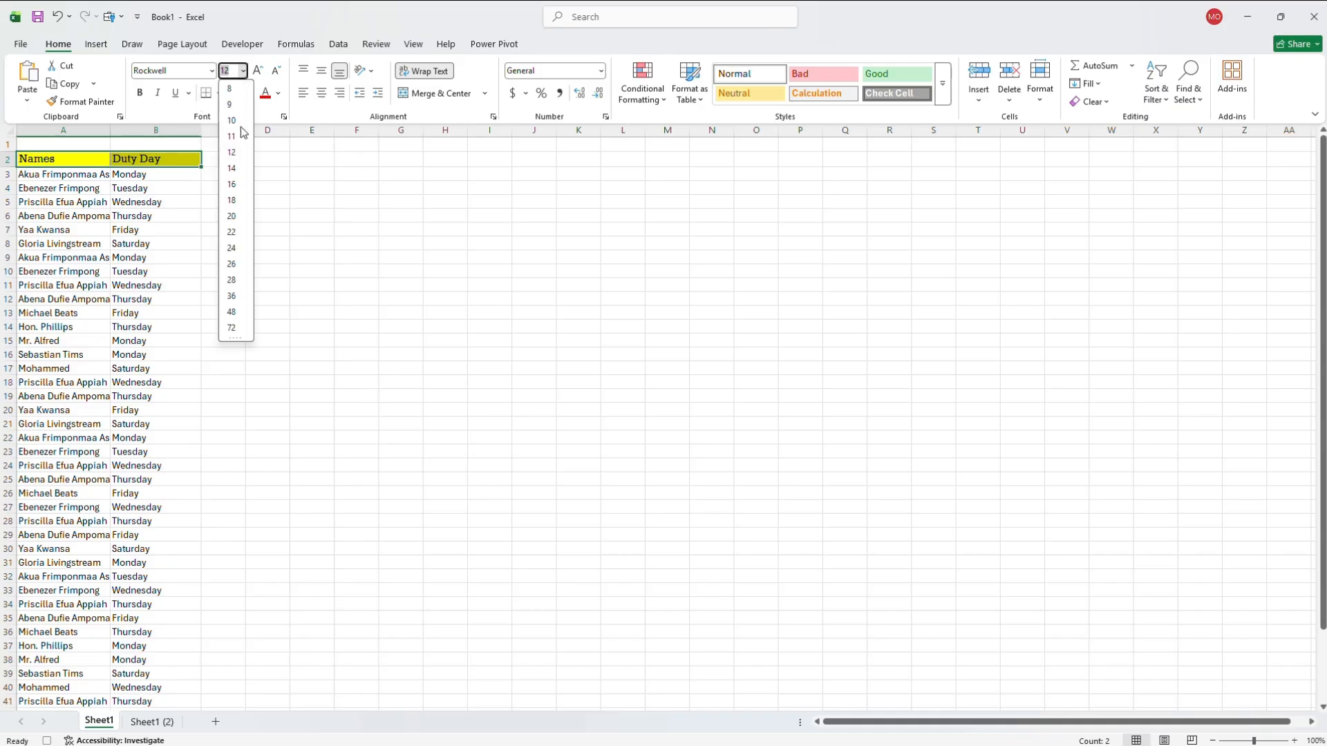
click(232, 169)
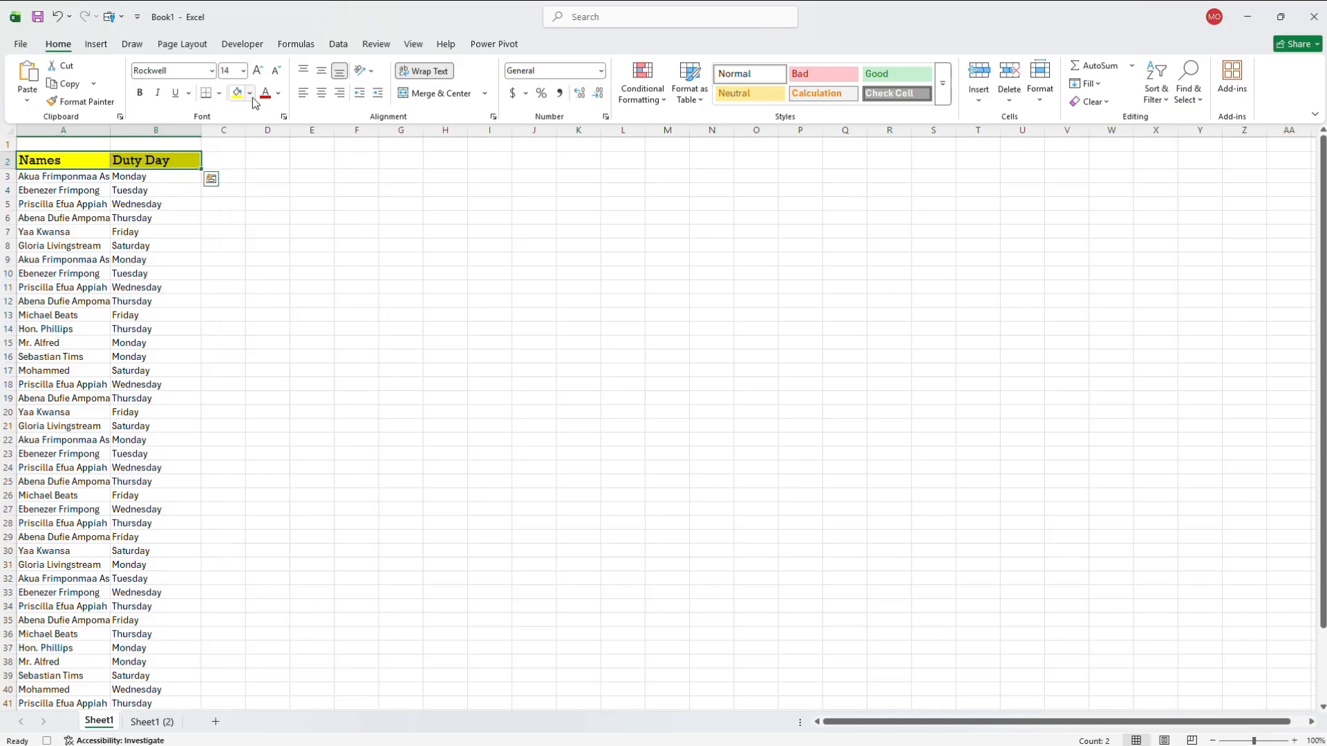
- Give header cells A2:B2 the standard green fill and white font color
click(249, 94)
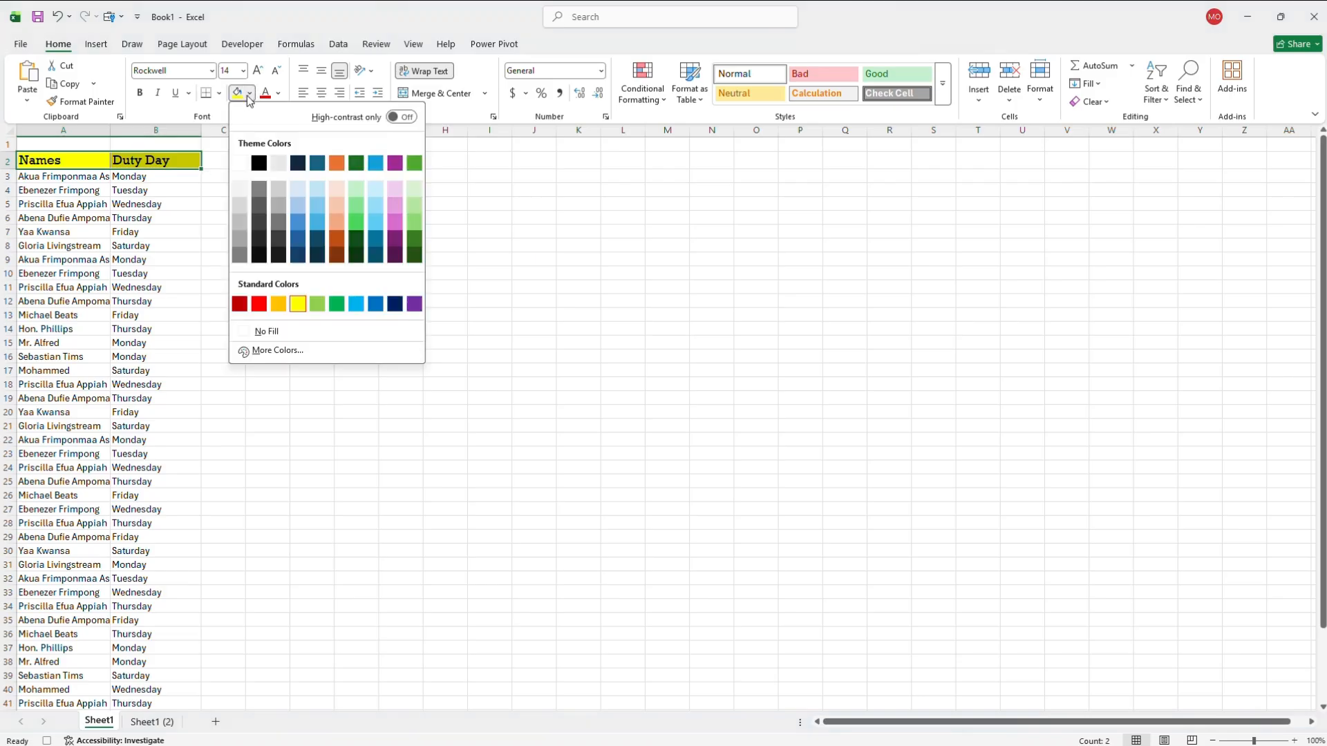
click(338, 307)
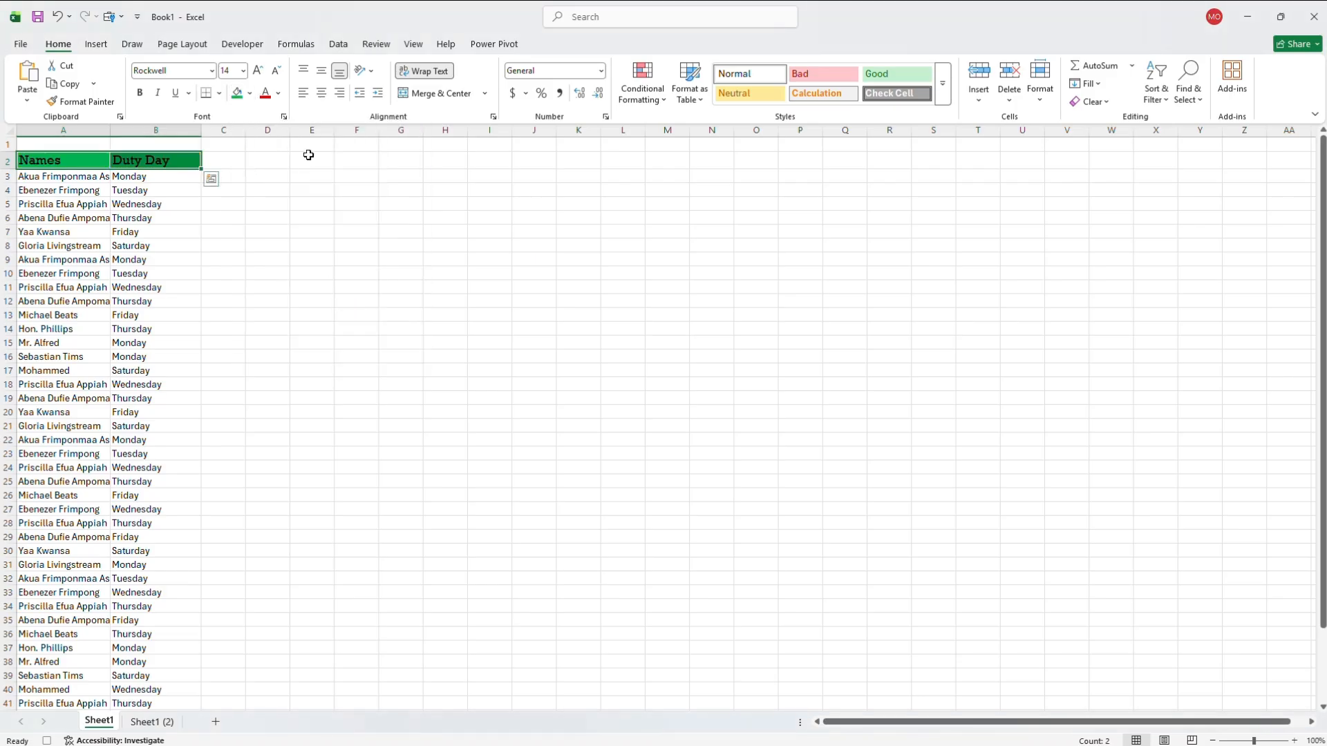
click(277, 97)
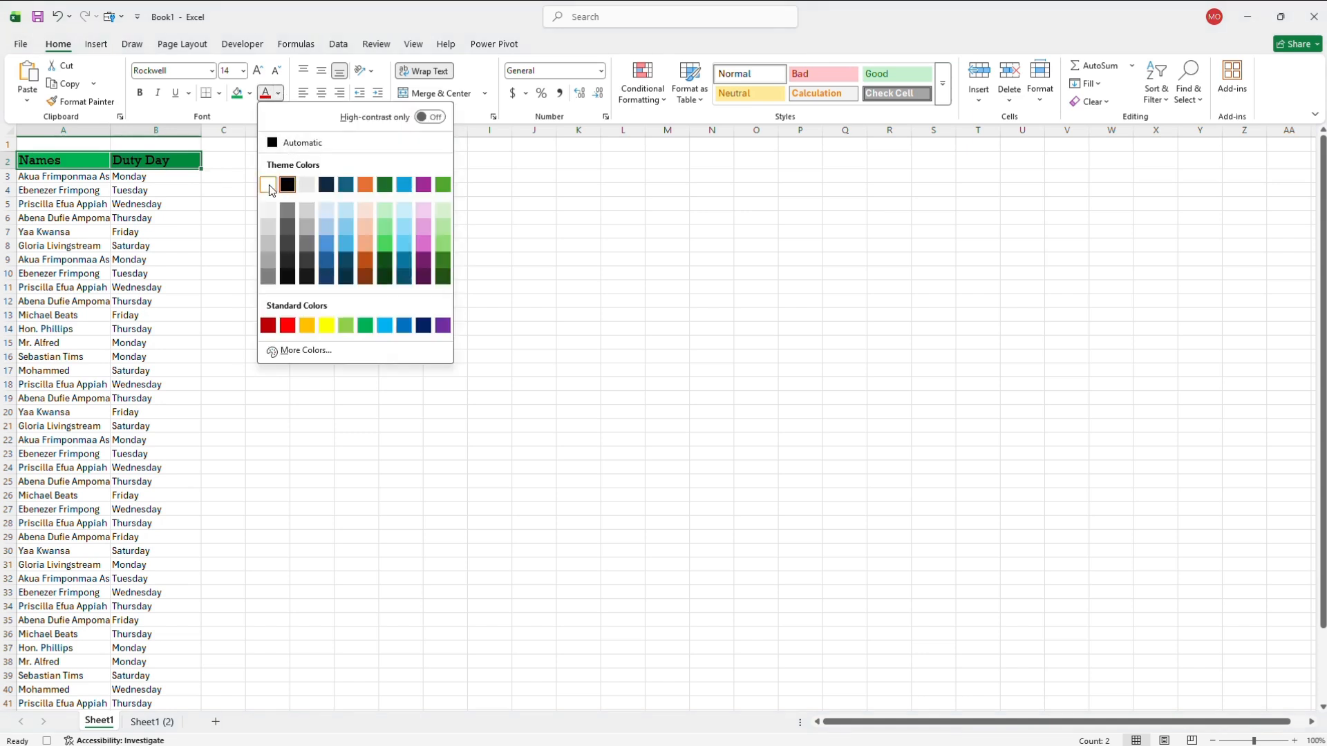
click(268, 187)
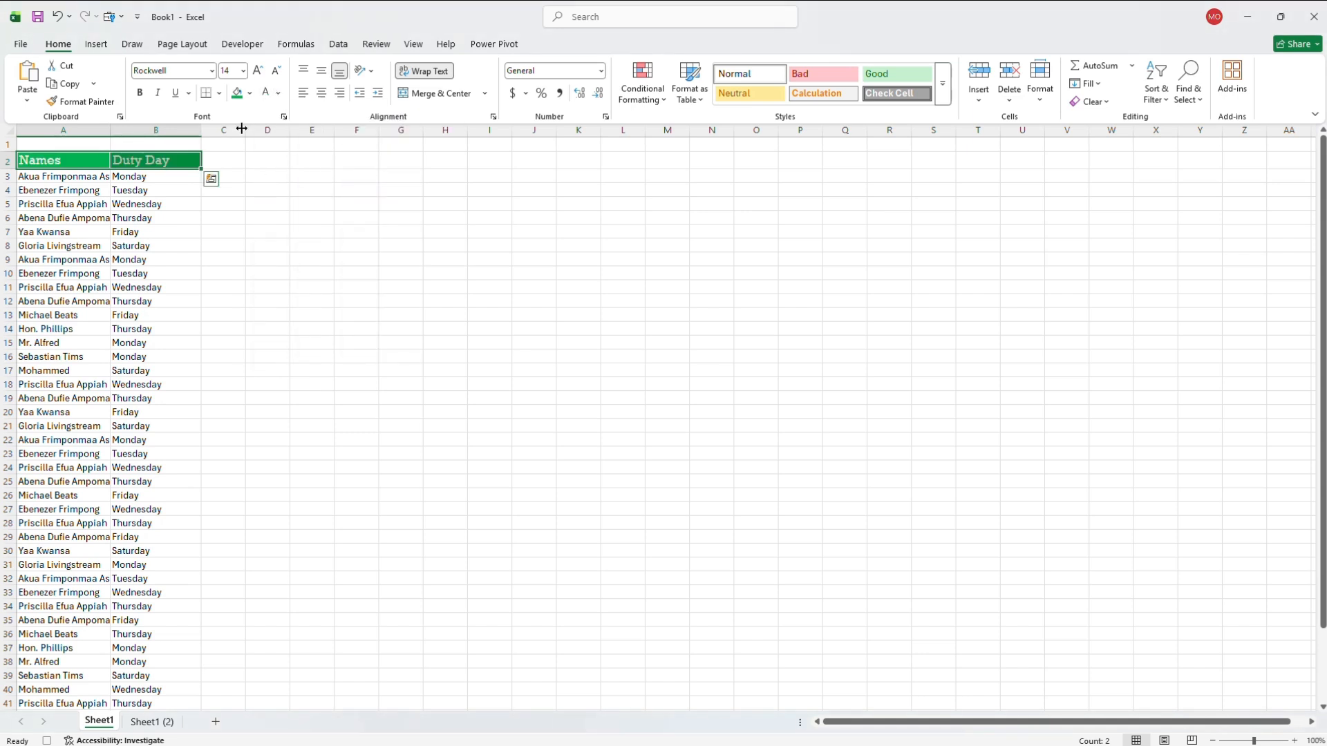
- Select the duty roster's data rows, from row 3 through row 46, across all columns
click(61, 177)
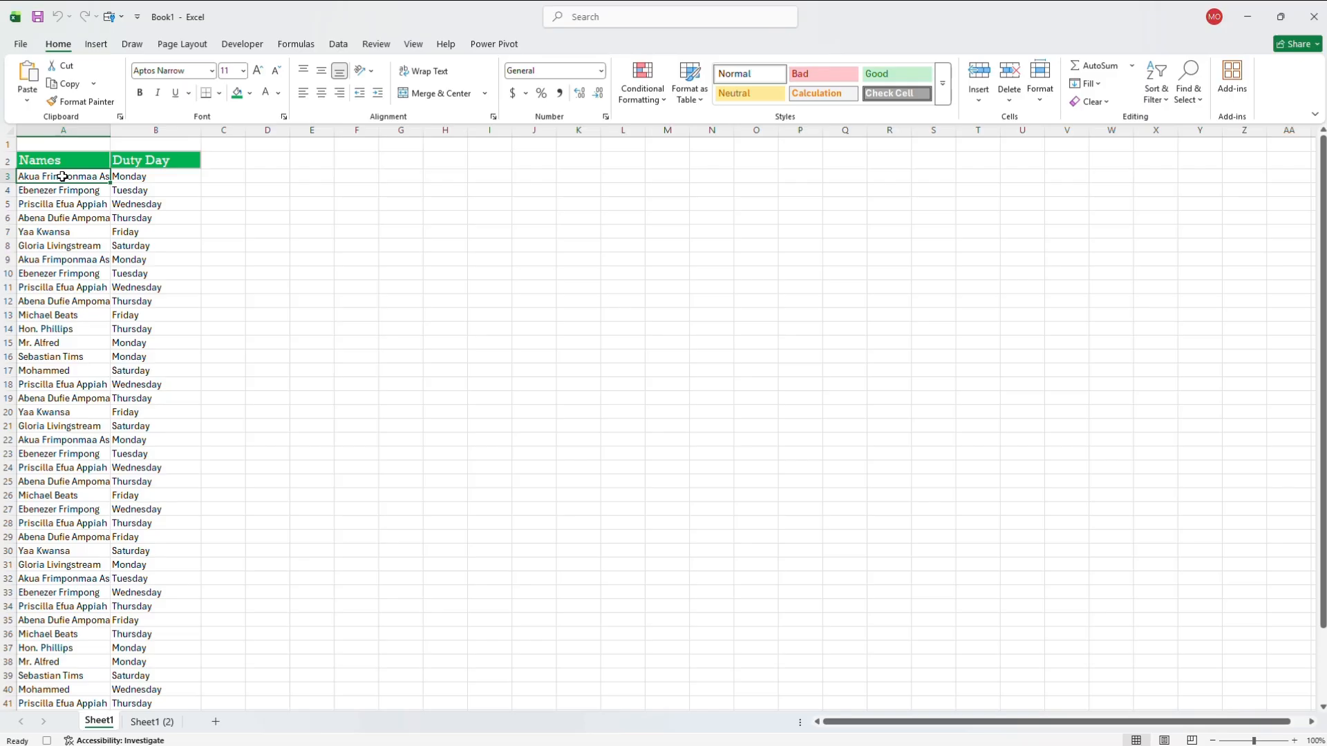
key(ctrl+shift+Right)
key(ctrl+shift+Right)
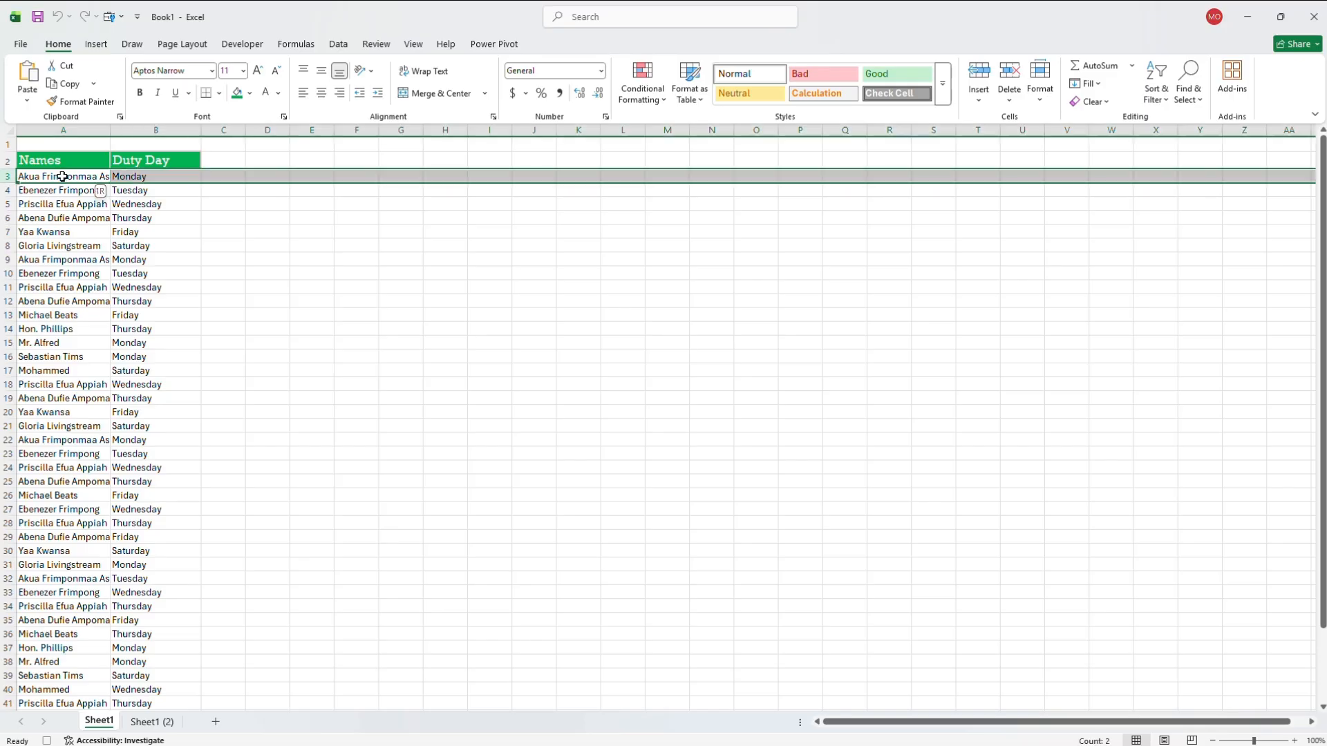
key(ctrl+shift+Down)
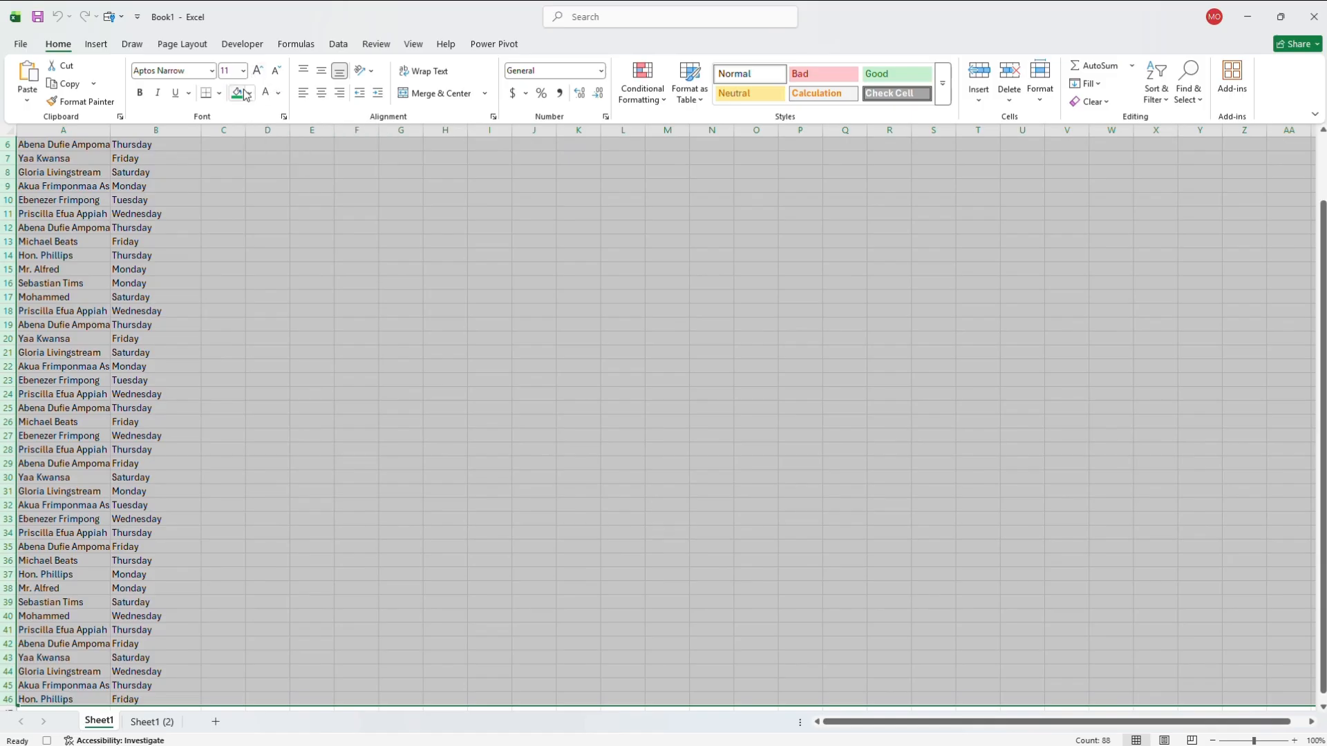
click(212, 71)
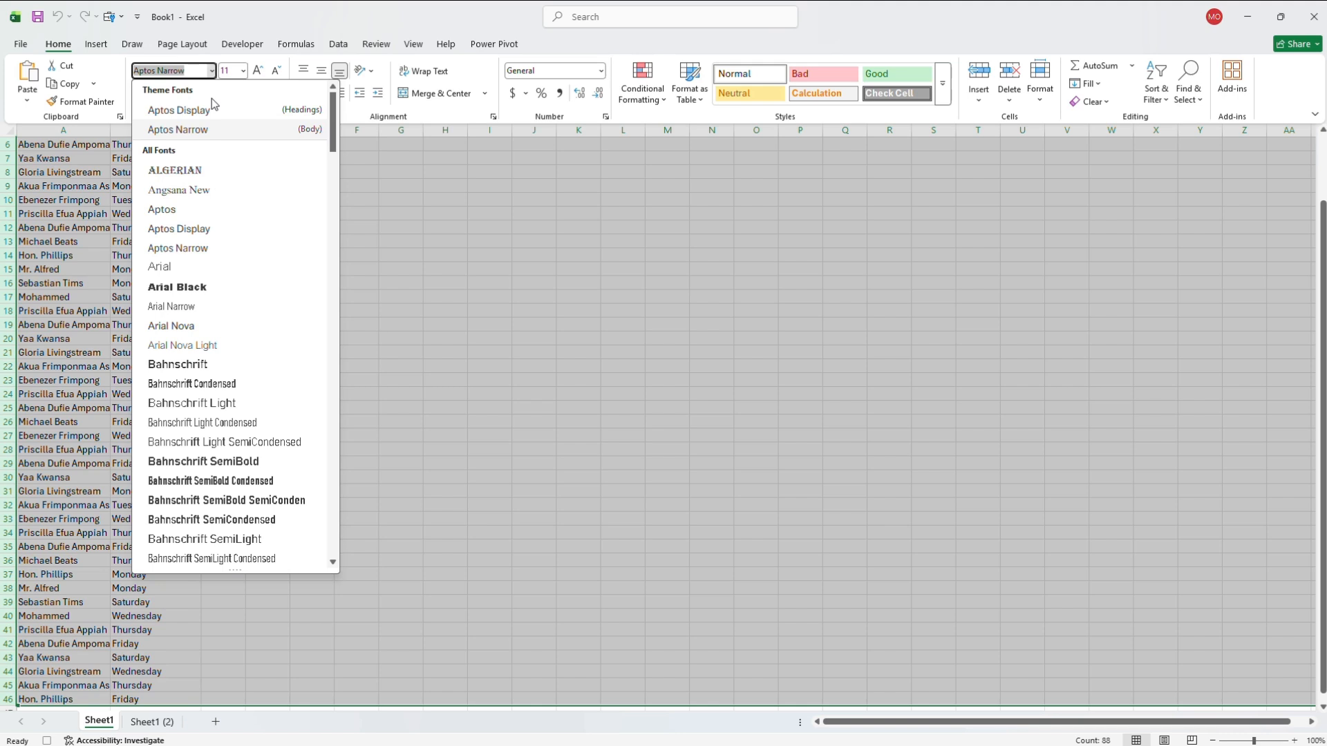
text(Tim)
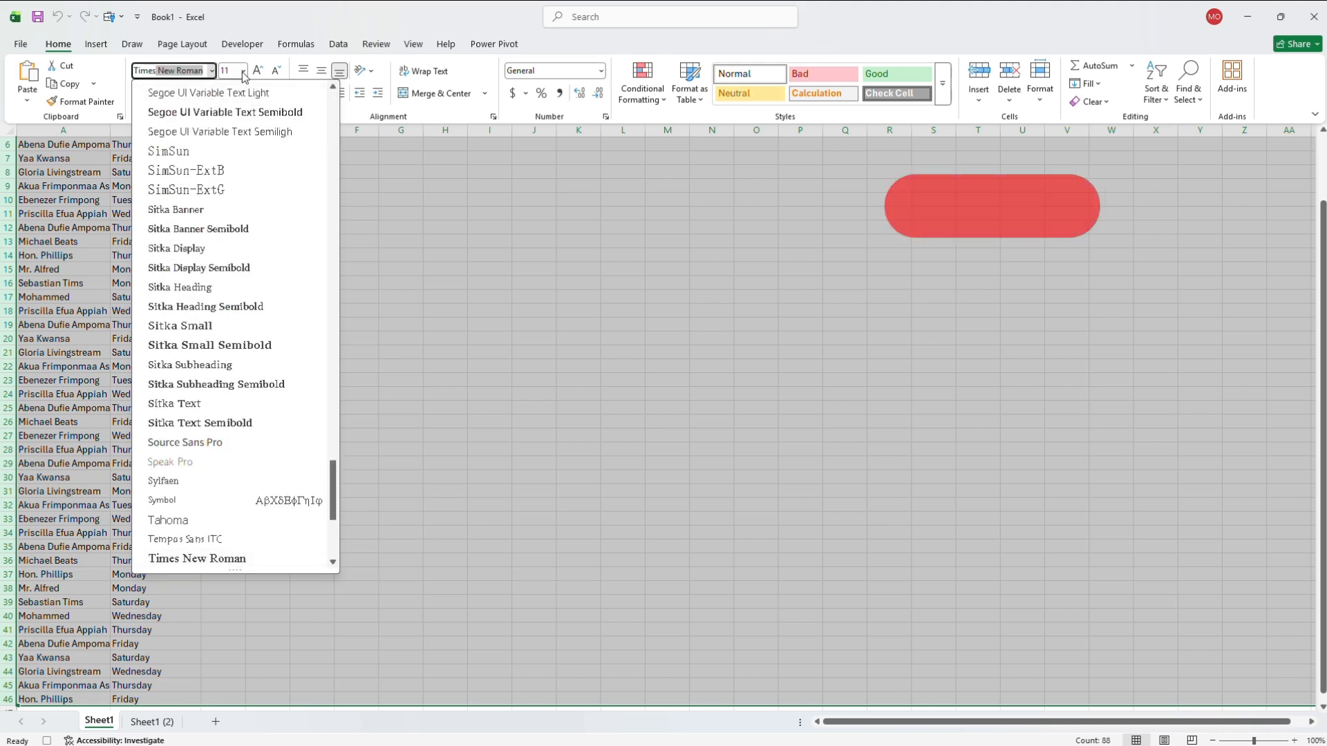
key(Escape)
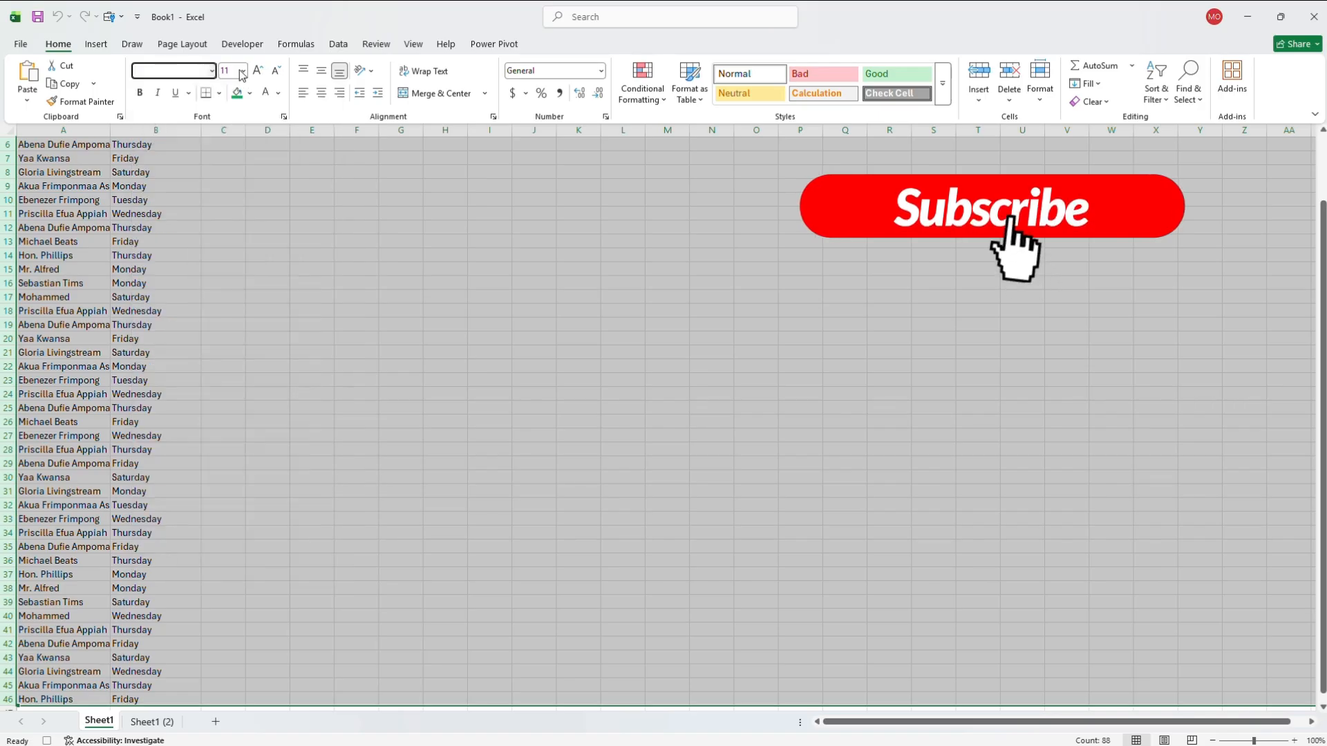
- Set the selected data rows to font size 12 and the Times New Roman font
click(242, 72)
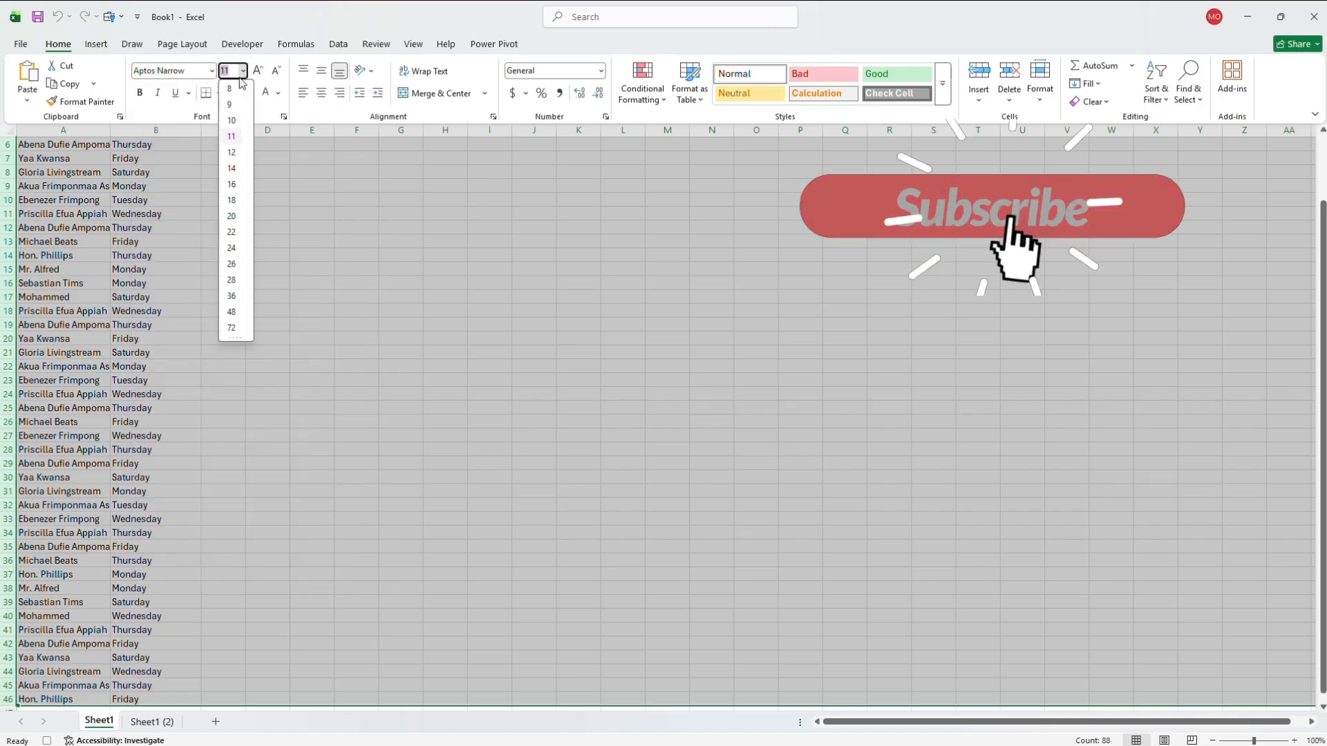
click(232, 152)
scroll(289, 130, up, 2)
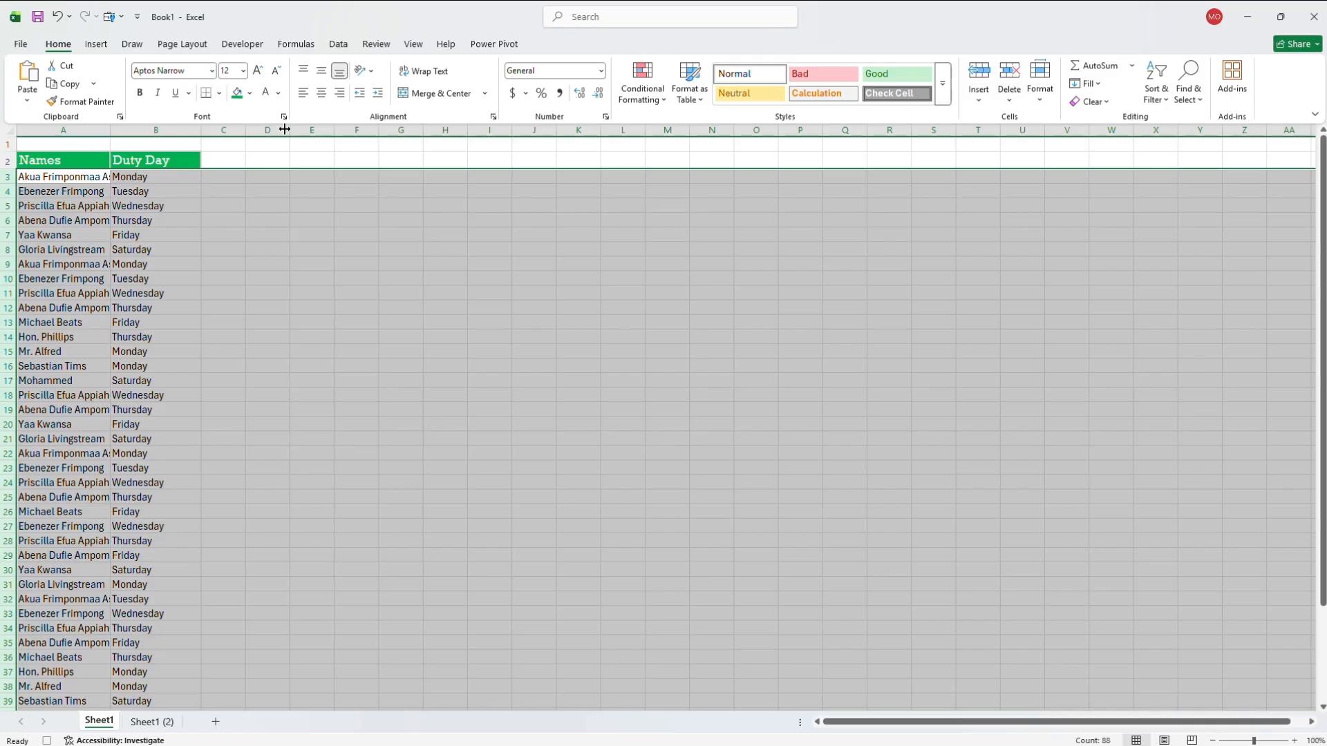
click(212, 72)
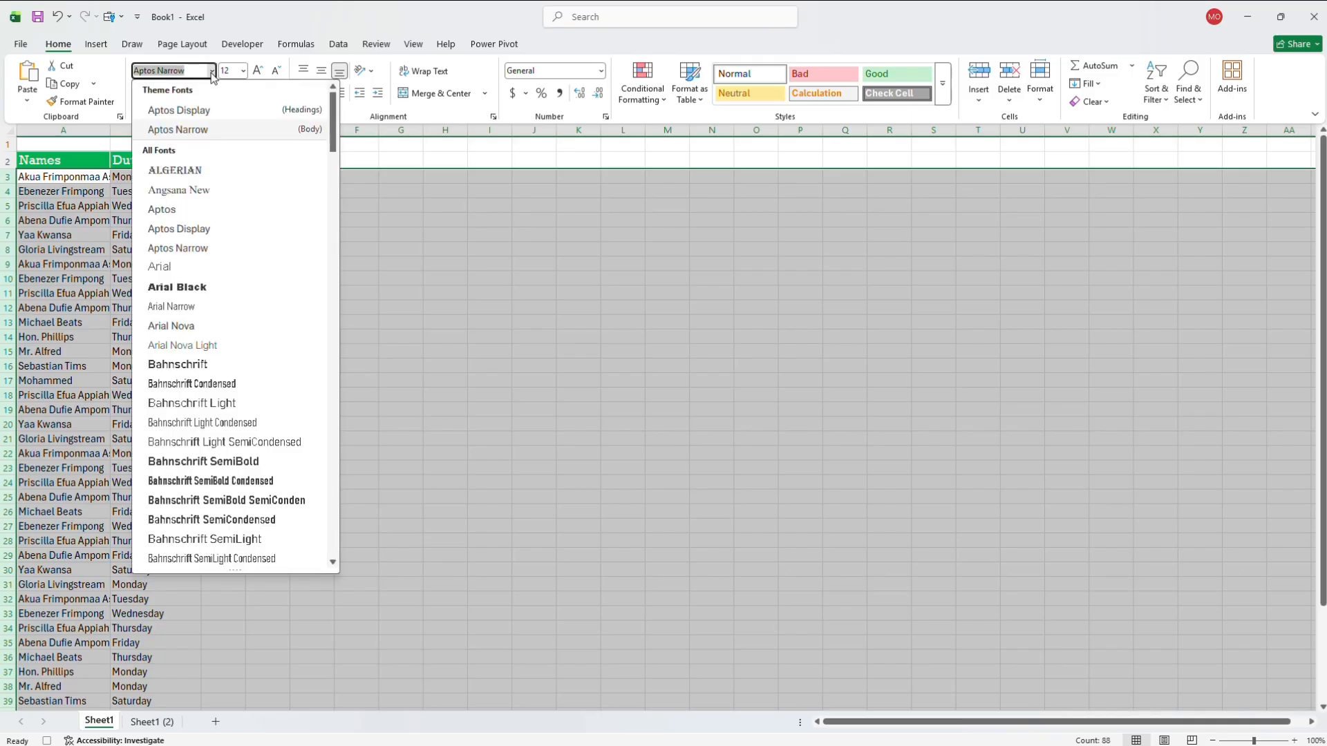
text(Times New Roman)
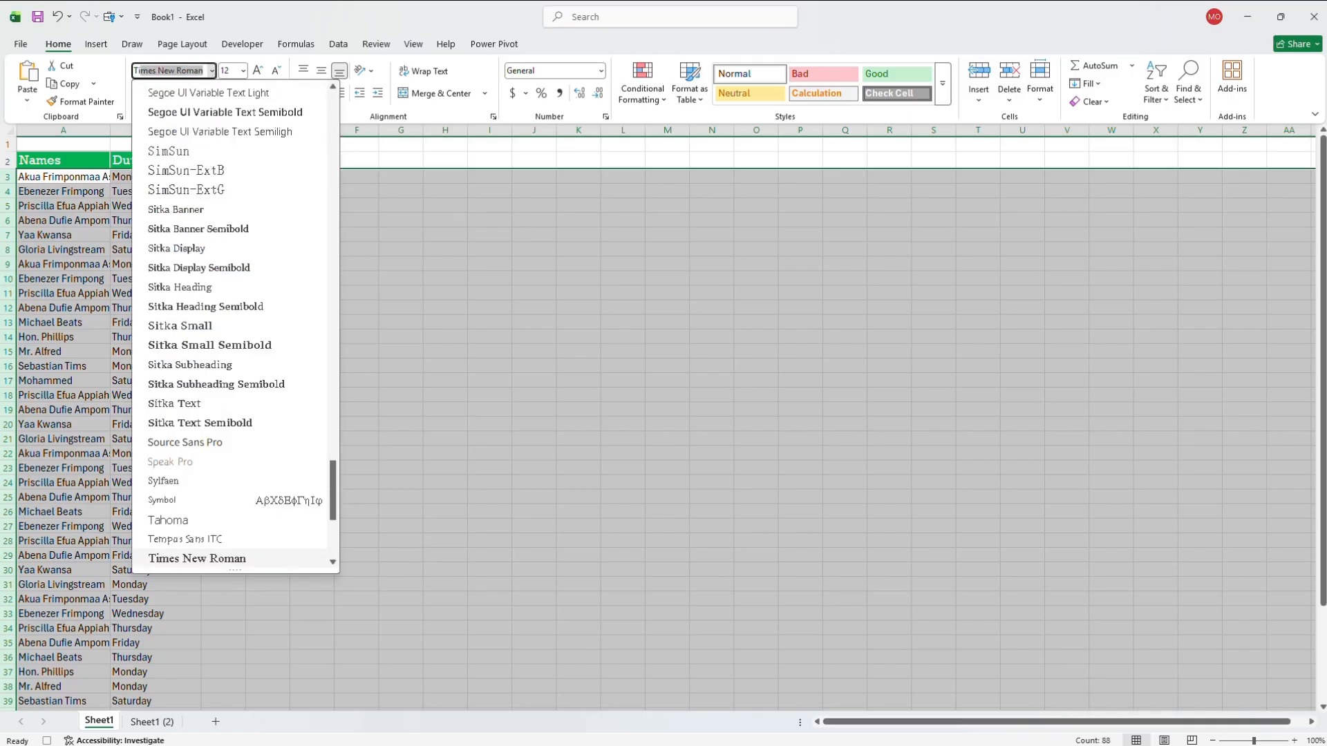
key(Return)
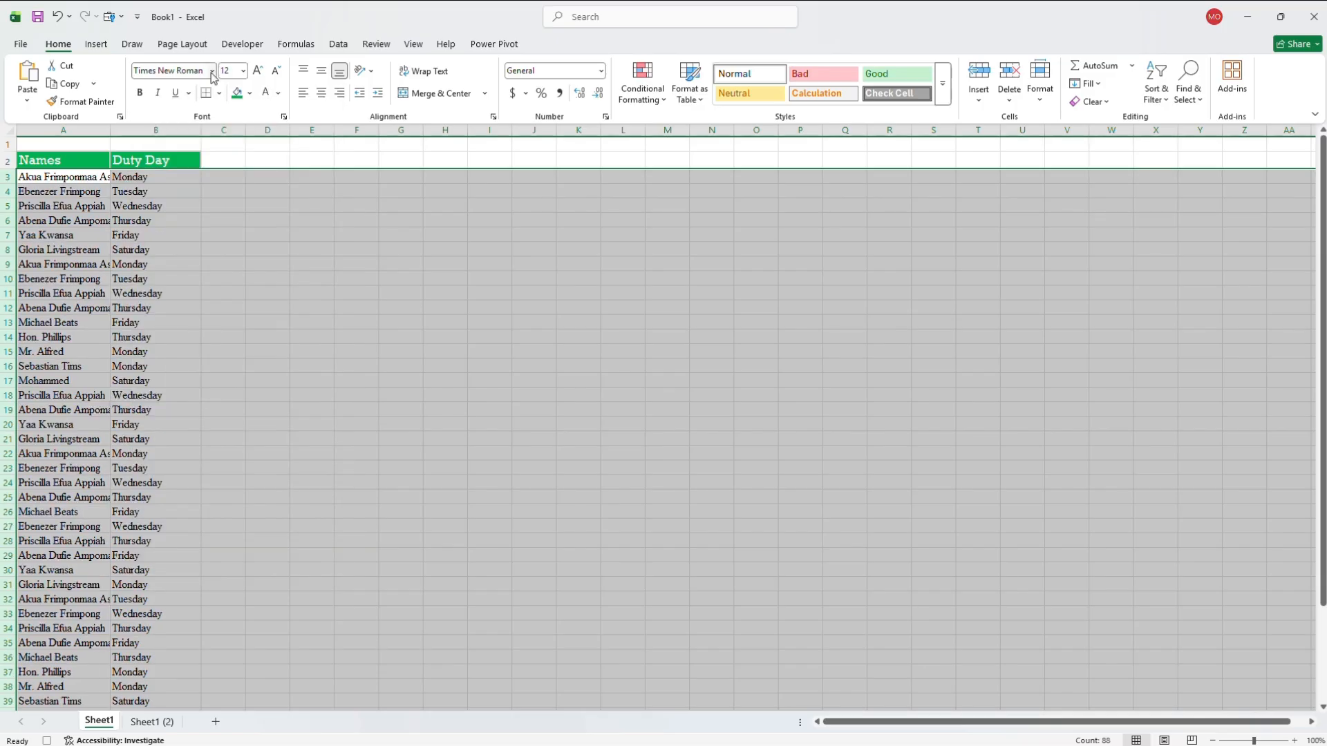
- Select cell B6 and stop recording the macro
click(112, 222)
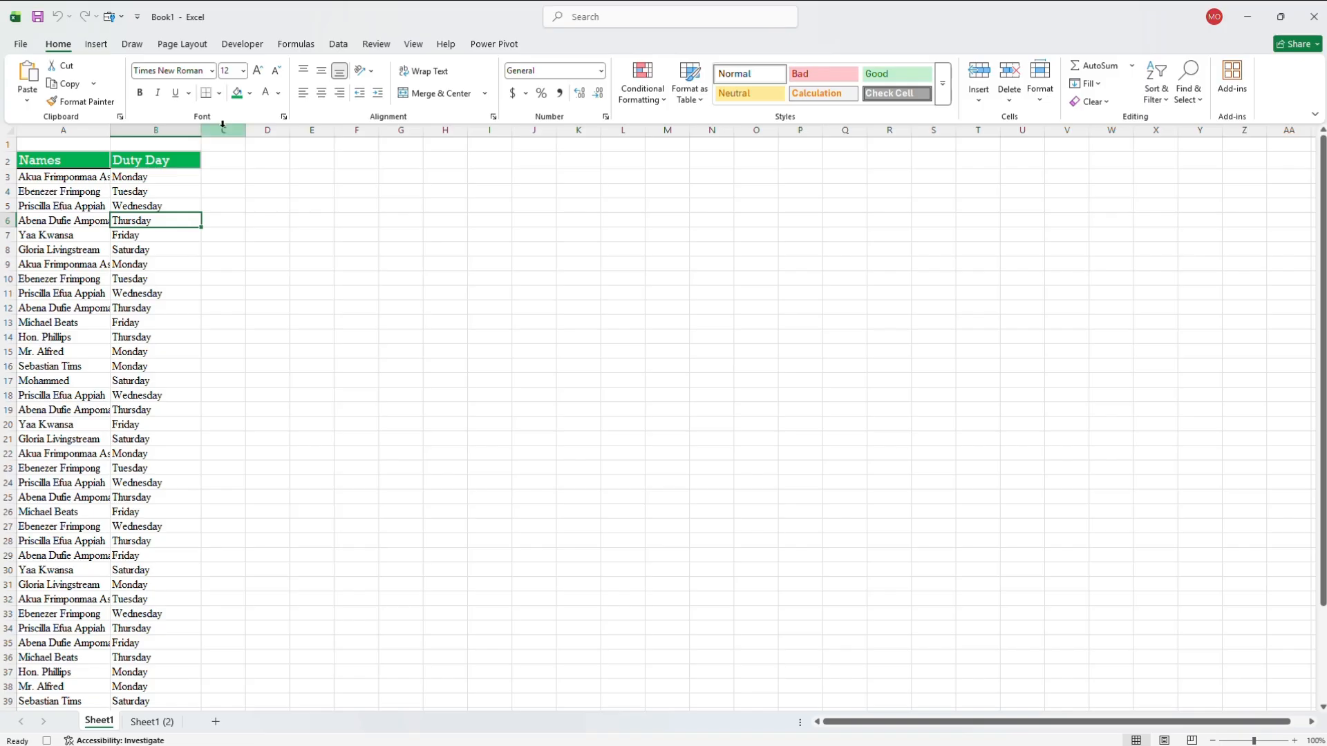
click(245, 46)
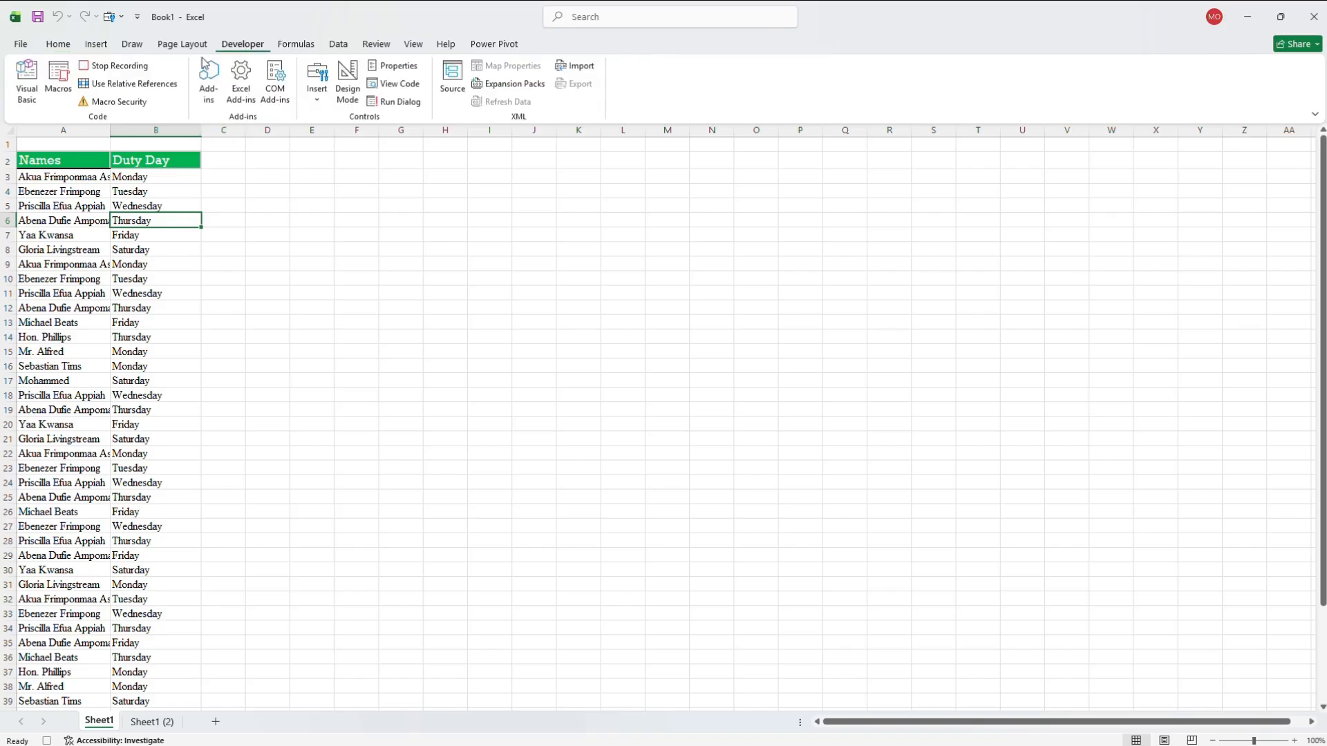
click(114, 66)
- Run the recorded formatting macro on Sheet1 (2) and check the roster from its header to its last row
click(147, 722)
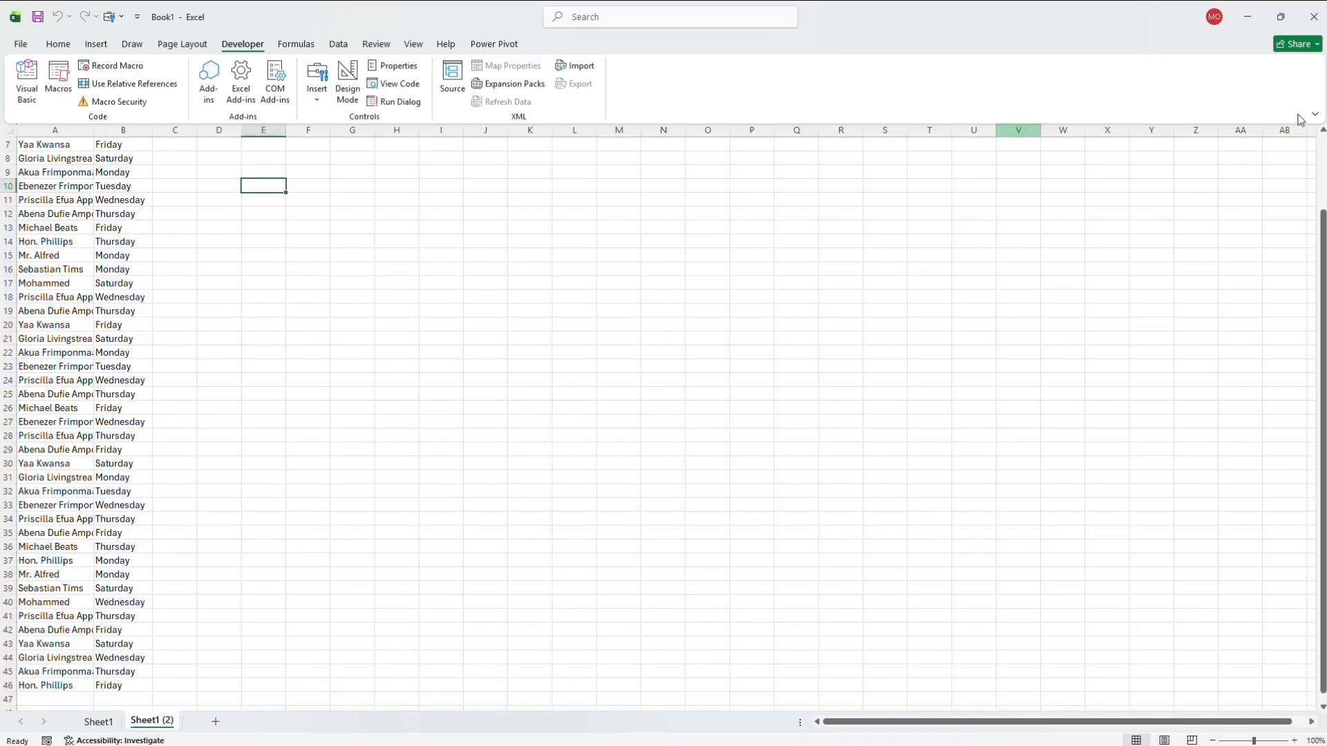
scroll(1305, 164, up, 2)
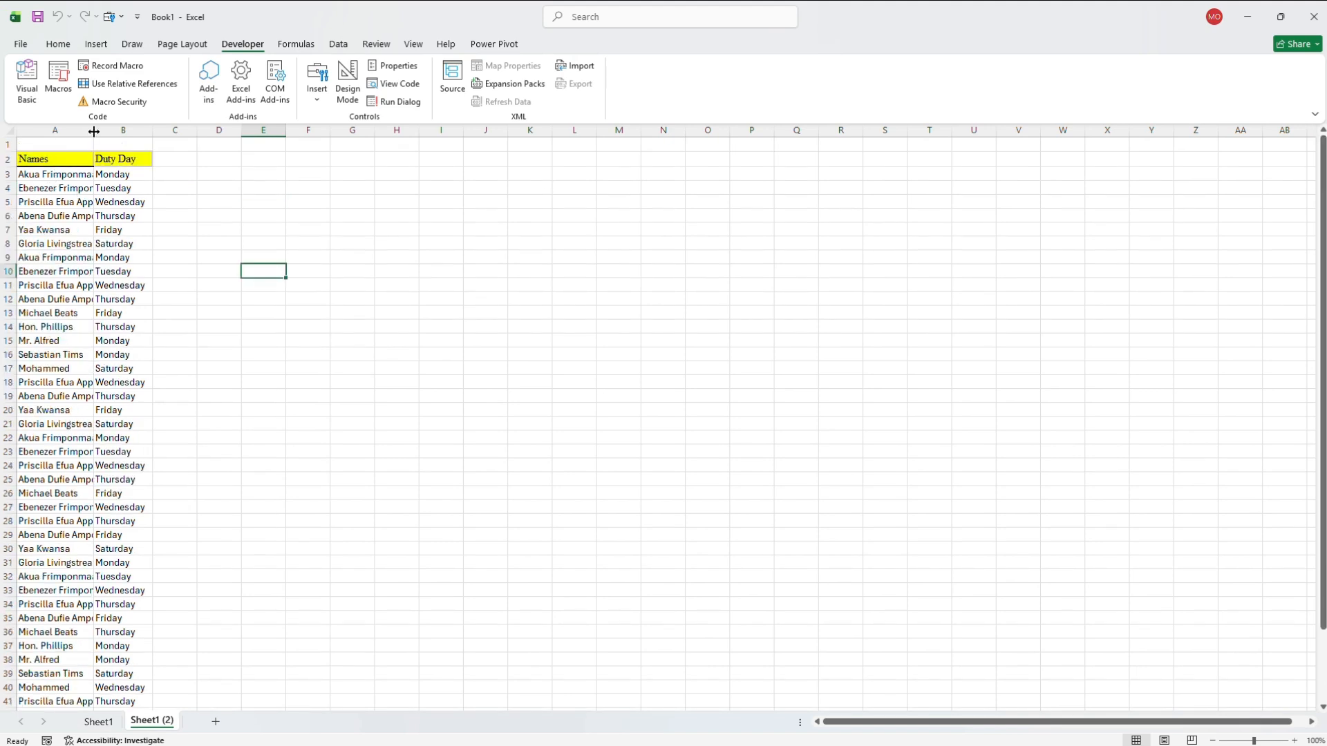
click(75, 175)
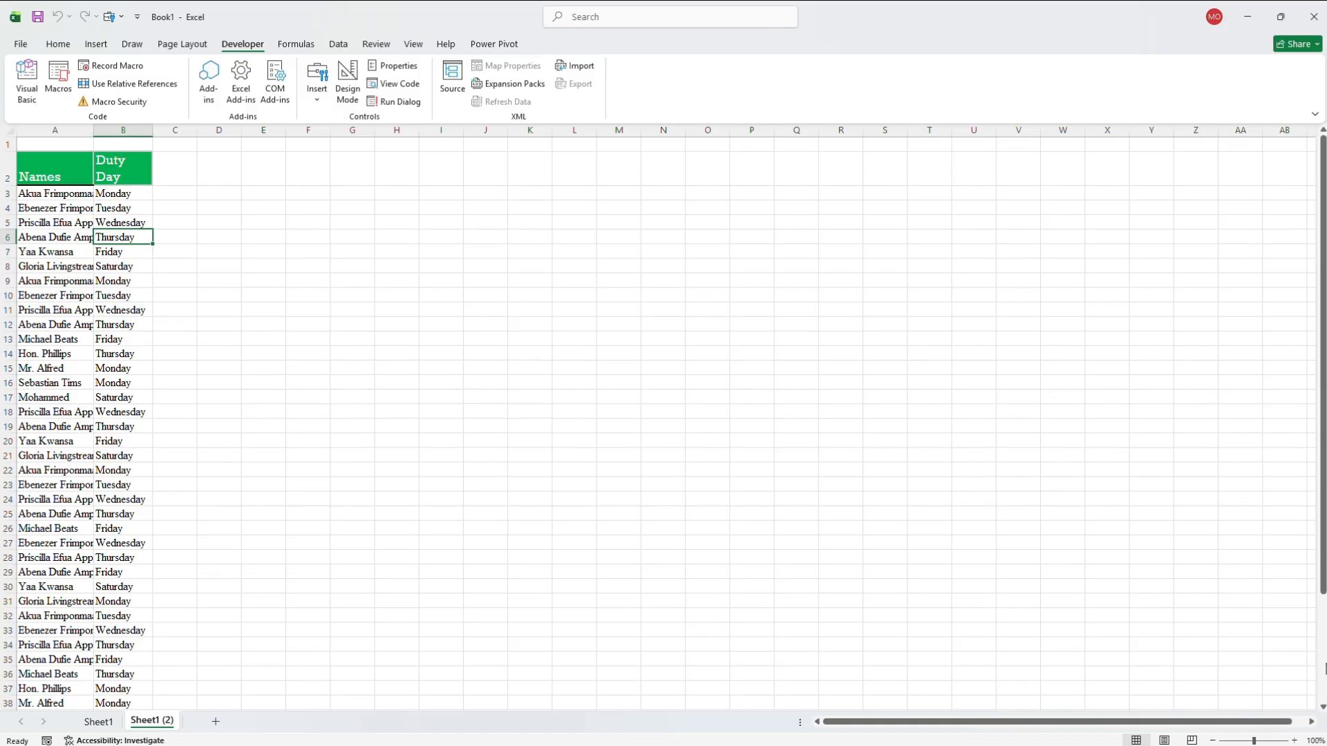
click(1322, 667)
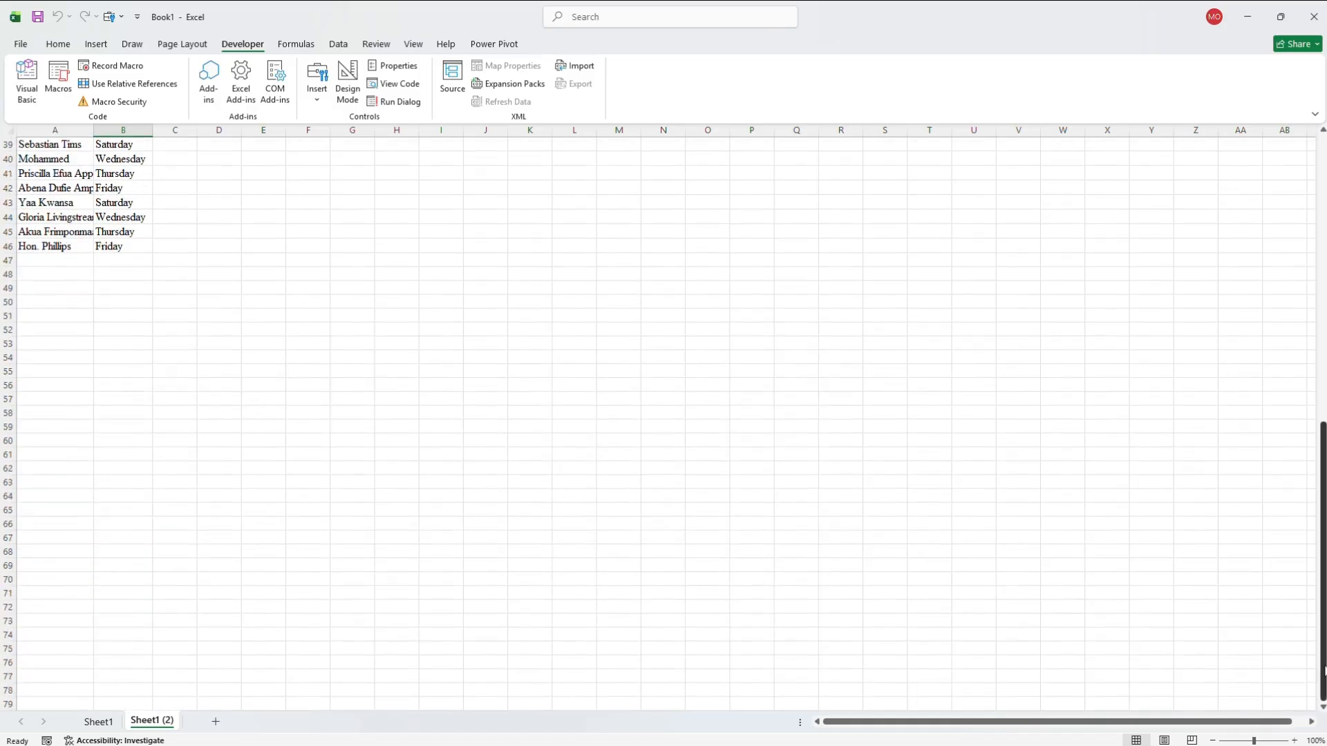
click(1323, 154)
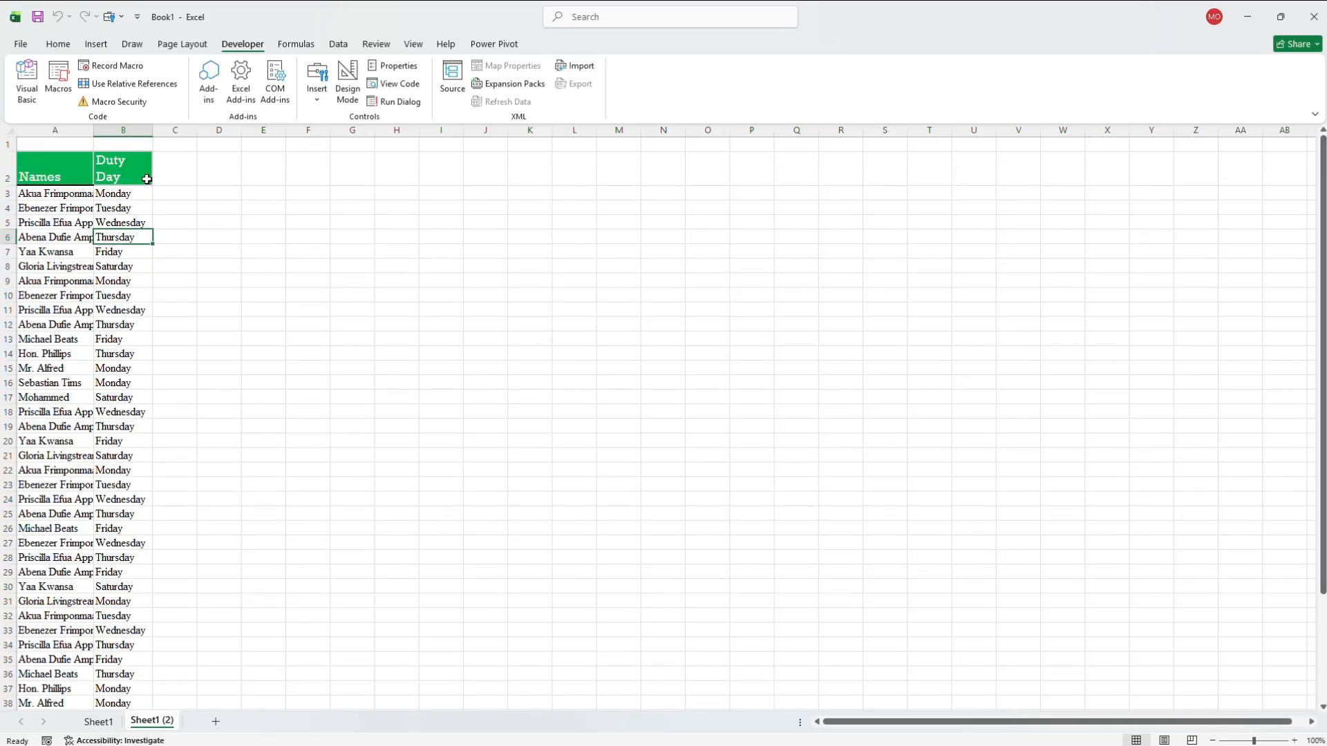